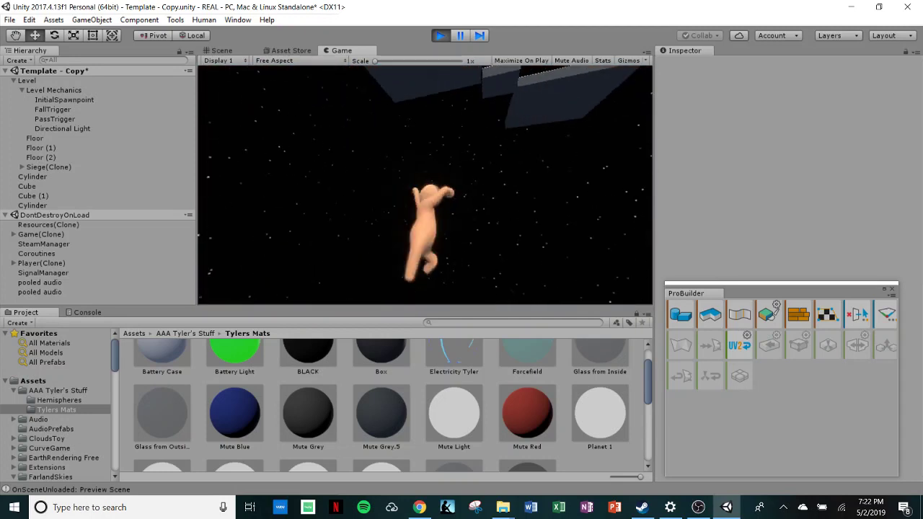
Switch to the Scene view, stop play mode and bring the red wheel and its platforms into view.
click(220, 50)
scroll(286, 142, up, 5)
middle_drag(299, 147, 446, 234)
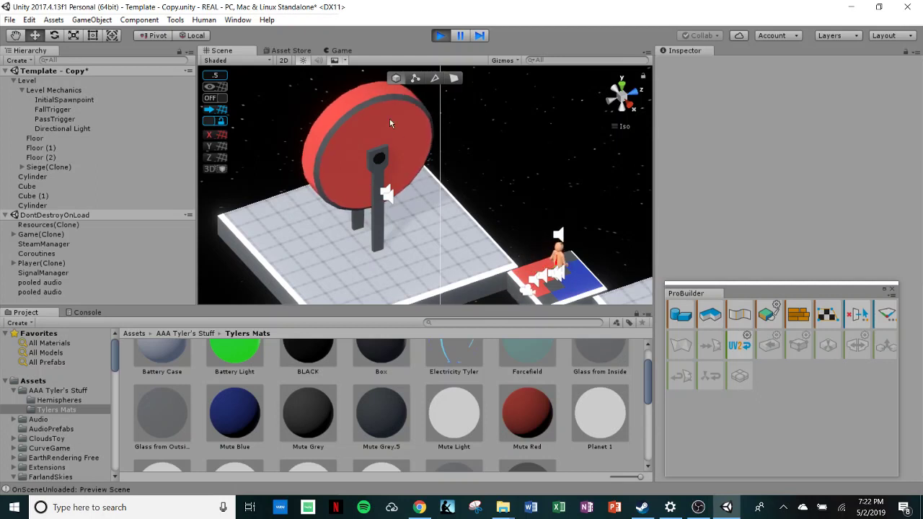
click(440, 36)
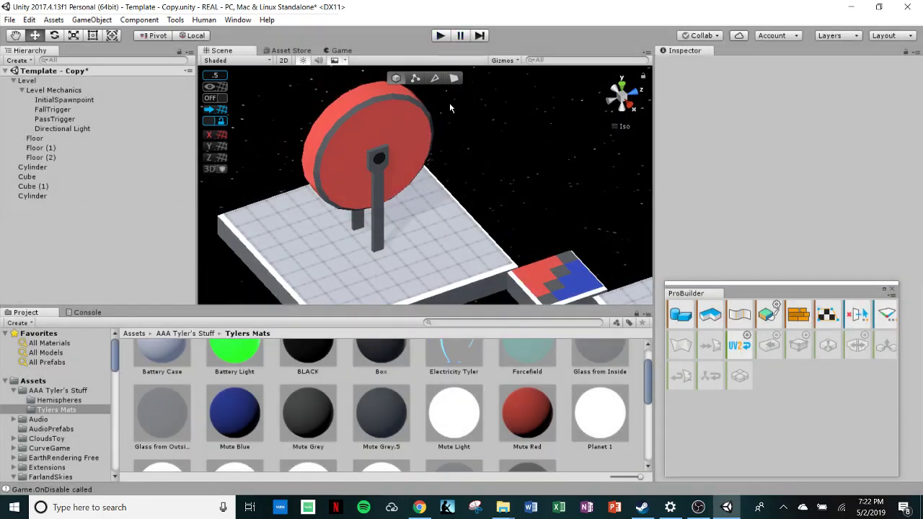
alt+drag(442, 179, 427, 203)
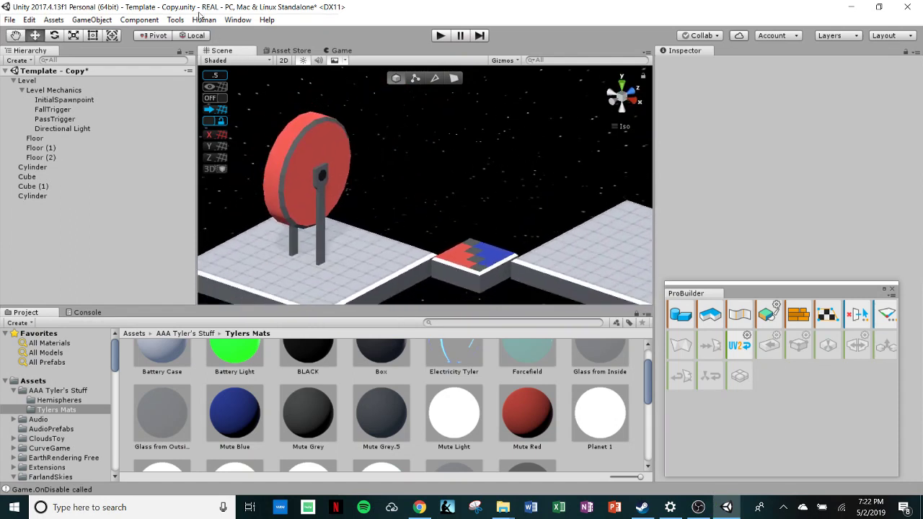
Open the scene's Lighting settings and change the skybox material to Sky.
click(175, 20)
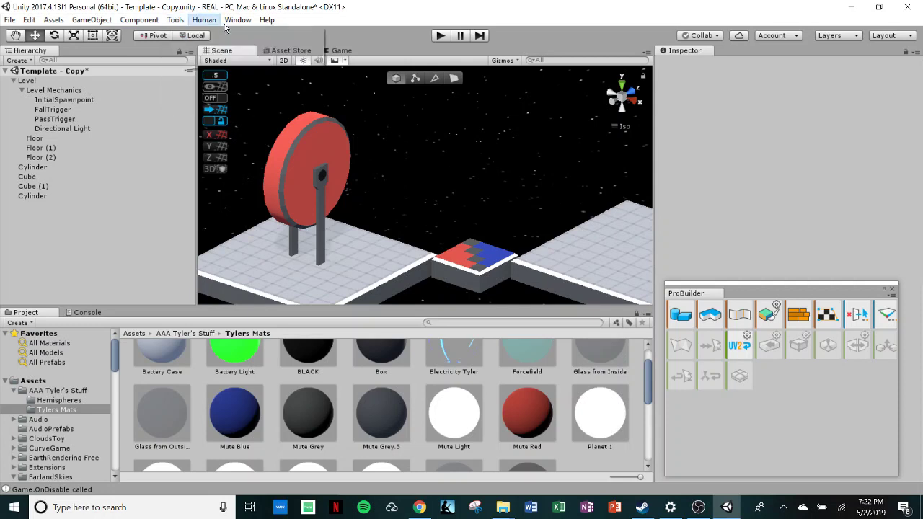
click(237, 20)
mouse_move(371, 398)
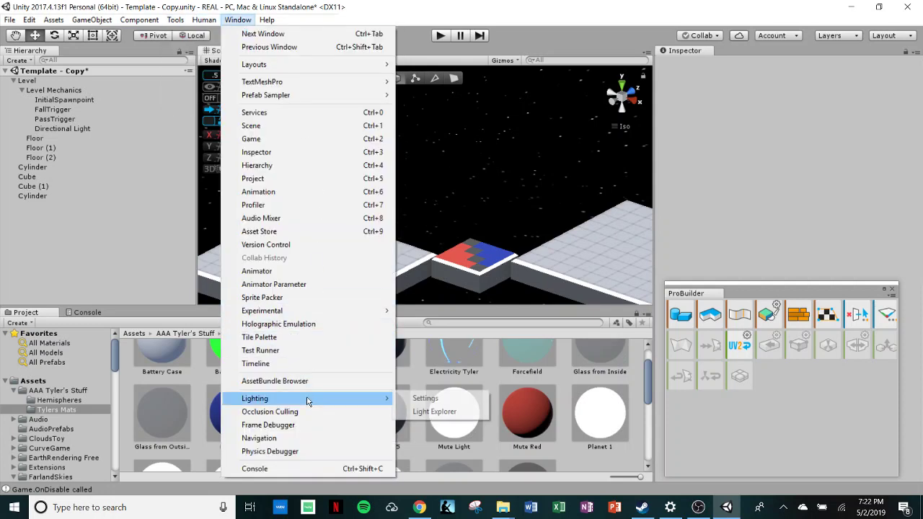
click(439, 400)
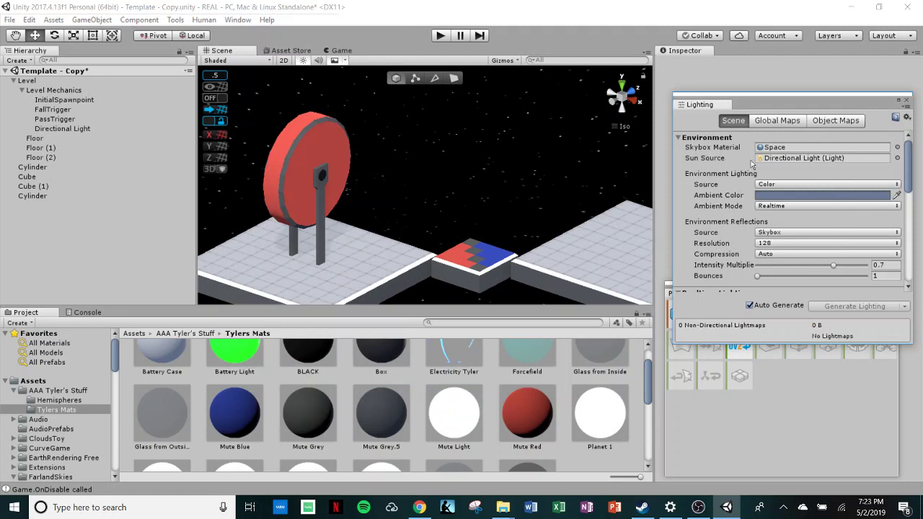
click(898, 147)
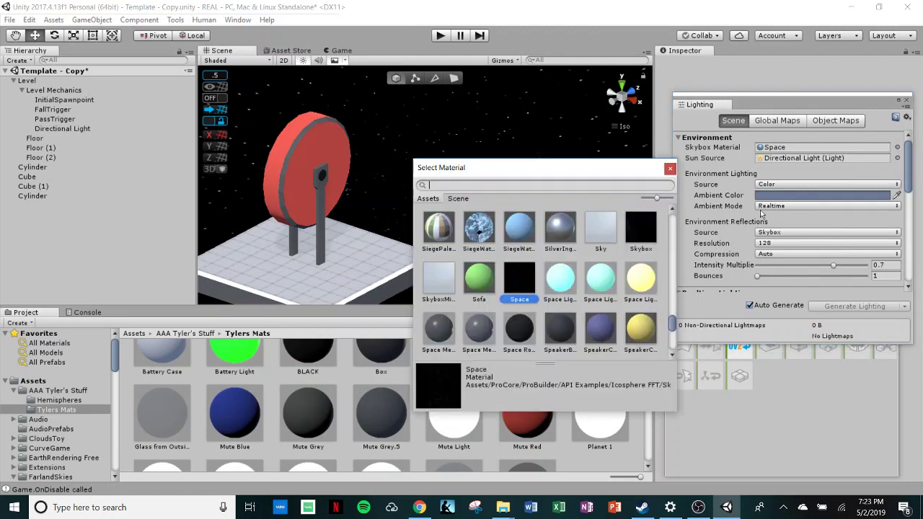
click(601, 230)
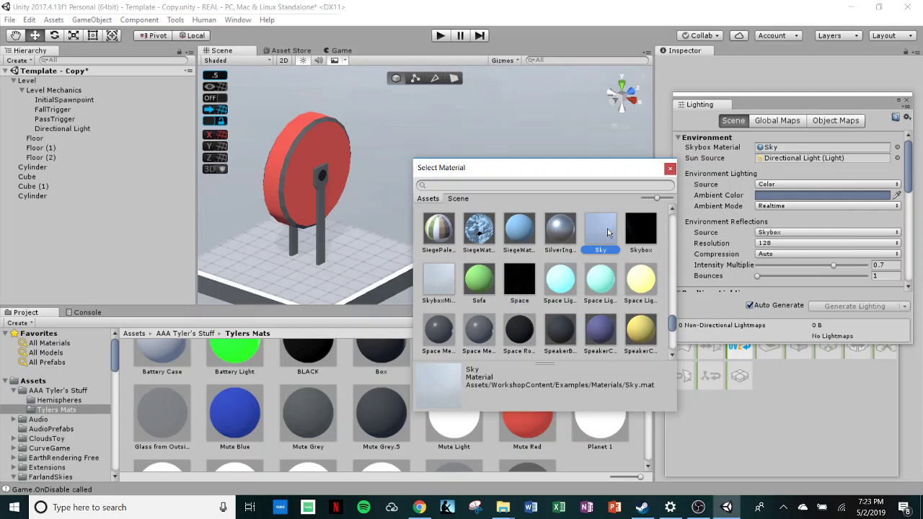
Set the skybox material back to Space and close the Lighting settings.
click(530, 290)
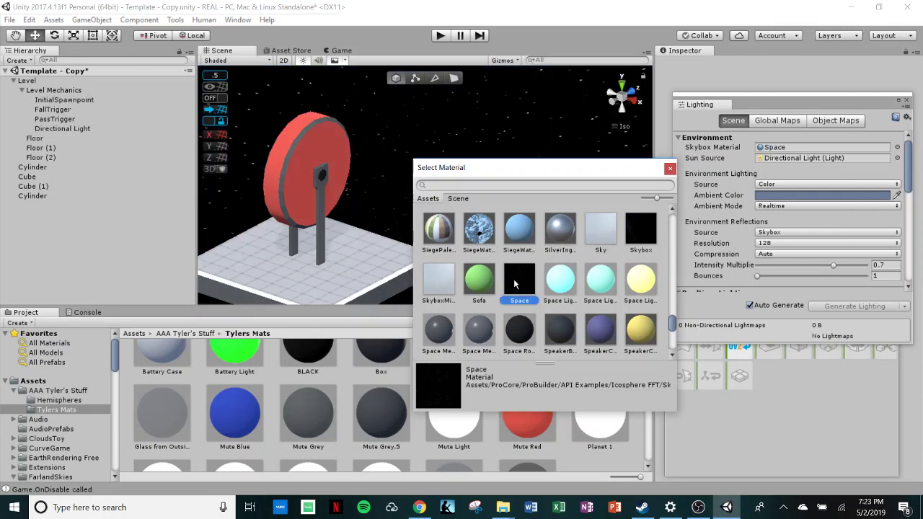
double_click(514, 283)
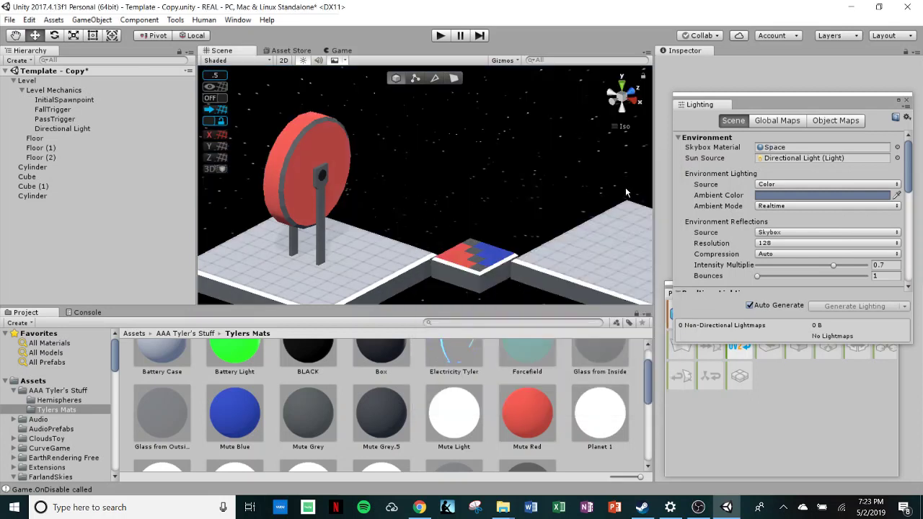
click(907, 100)
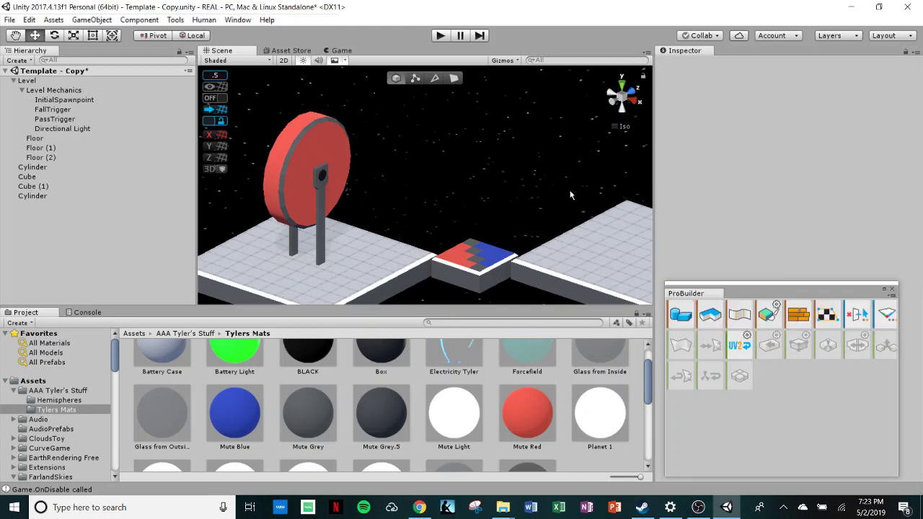
Select the Level object, toggle its No Clouds option off and on again, and deselect it.
alt+drag(486, 203, 513, 196)
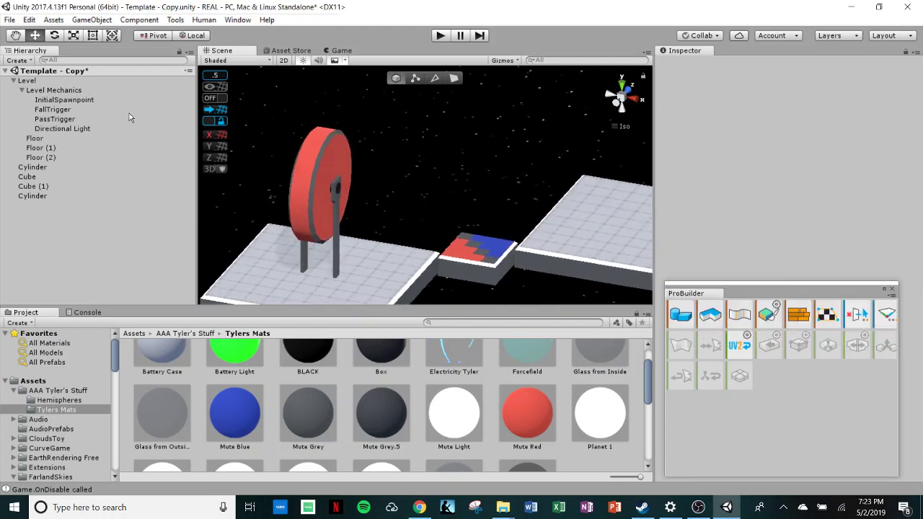
click(32, 82)
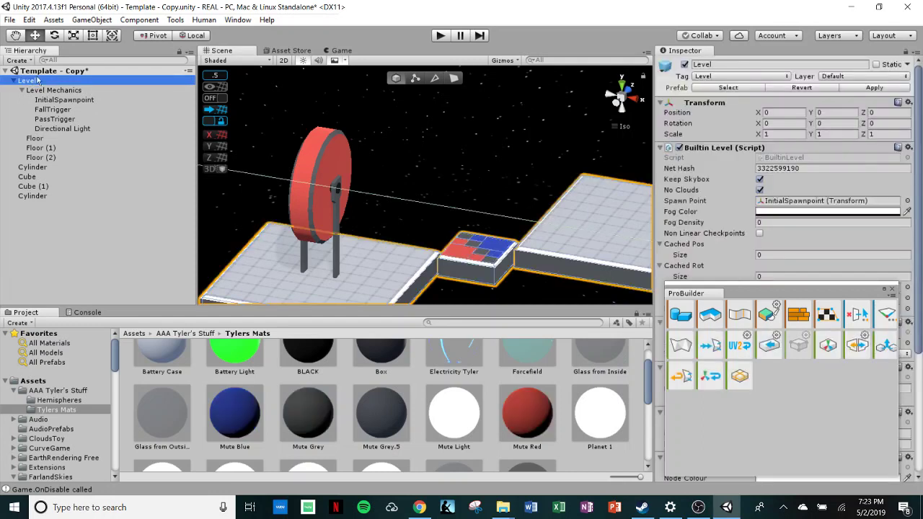
click(759, 190)
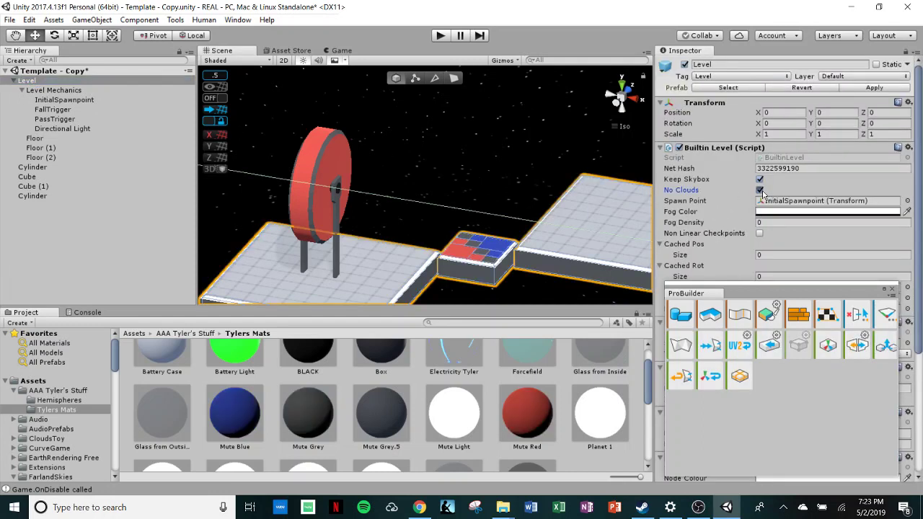
click(759, 190)
click(607, 162)
Open the ProBuilder Shape Tool and choose Cylinder as the shape for a preview above the empty floor platform.
alt+drag(606, 162, 343, 162)
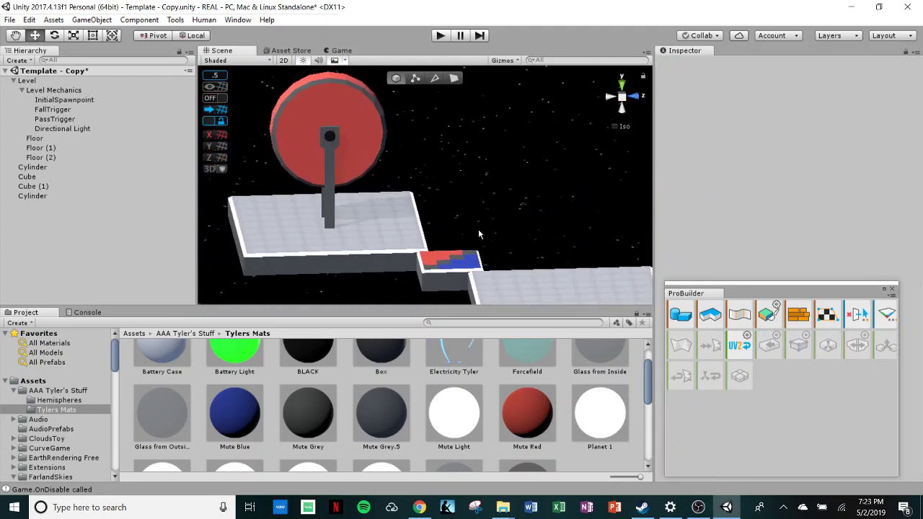
alt+drag(513, 216, 692, 323)
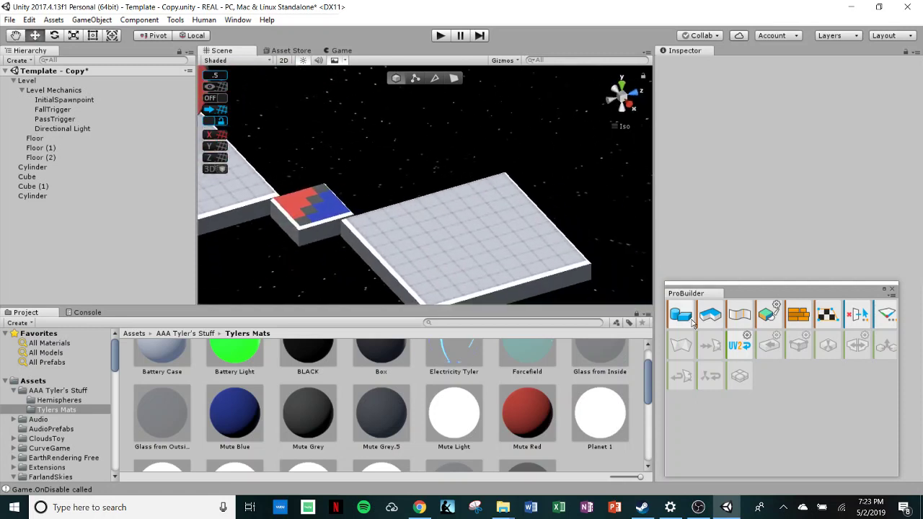
click(678, 314)
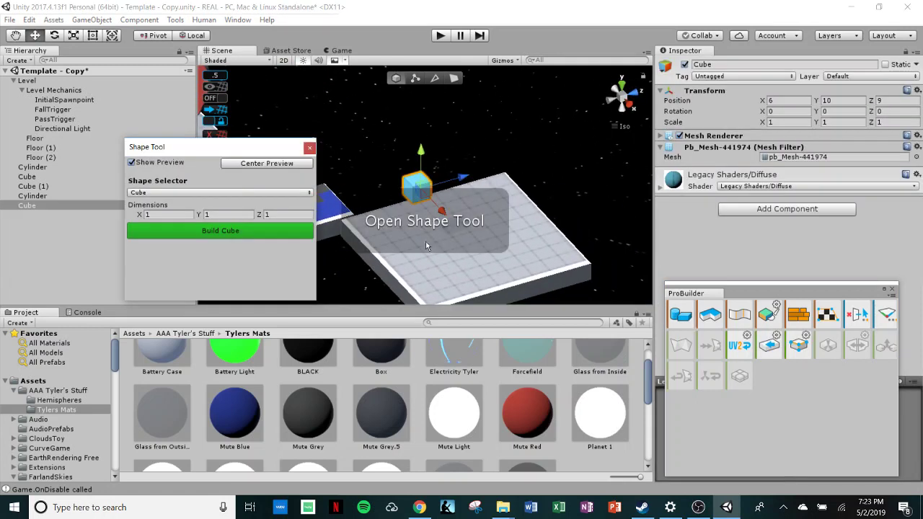
click(180, 191)
click(178, 245)
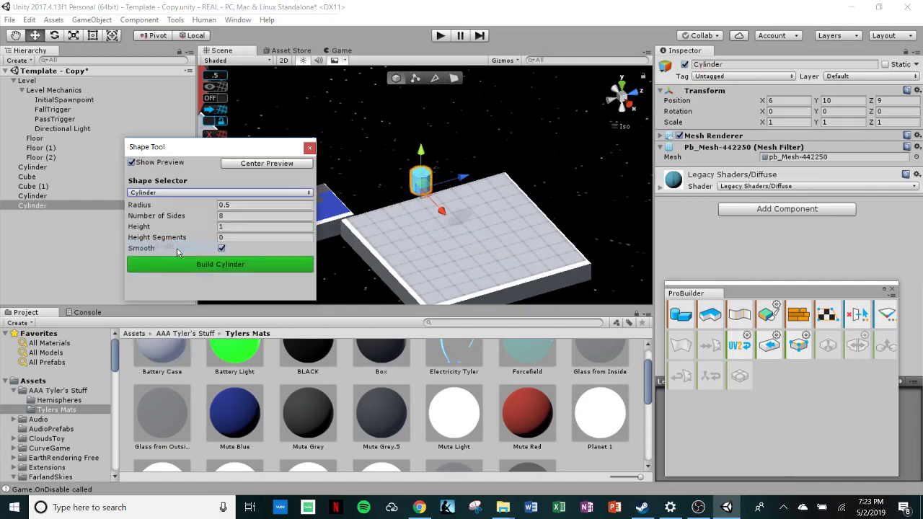
alt+drag(343, 201, 387, 183)
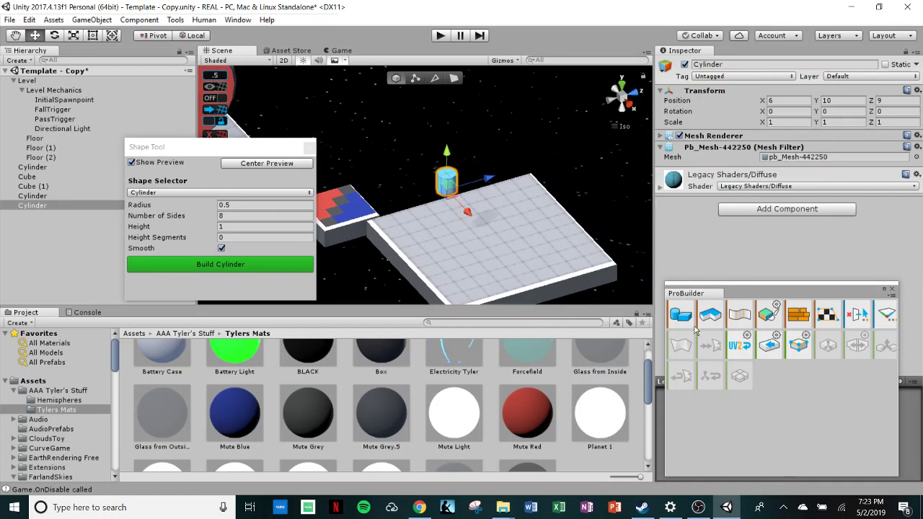
click(186, 194)
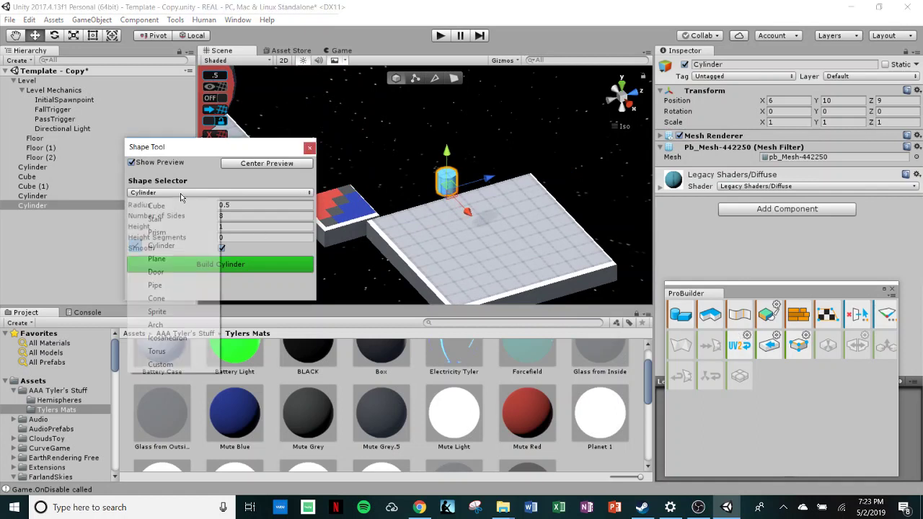
click(177, 245)
Set the preview cylinder's radius to 3.
click(235, 204)
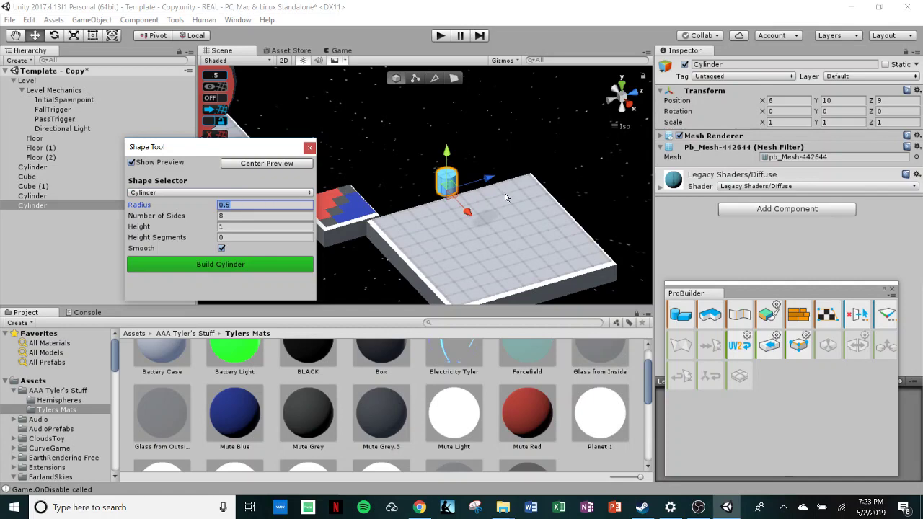
text(3)
alt+drag(505, 194, 532, 238)
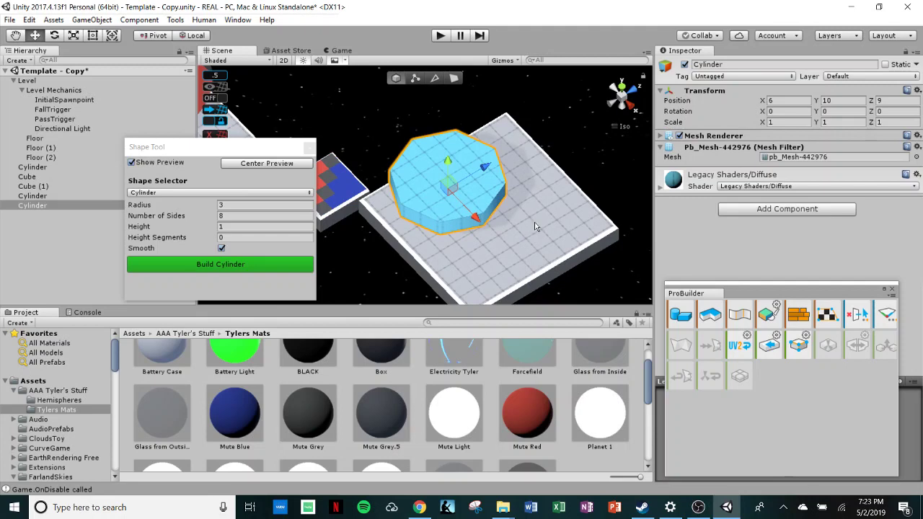
scroll(506, 254, up, 5)
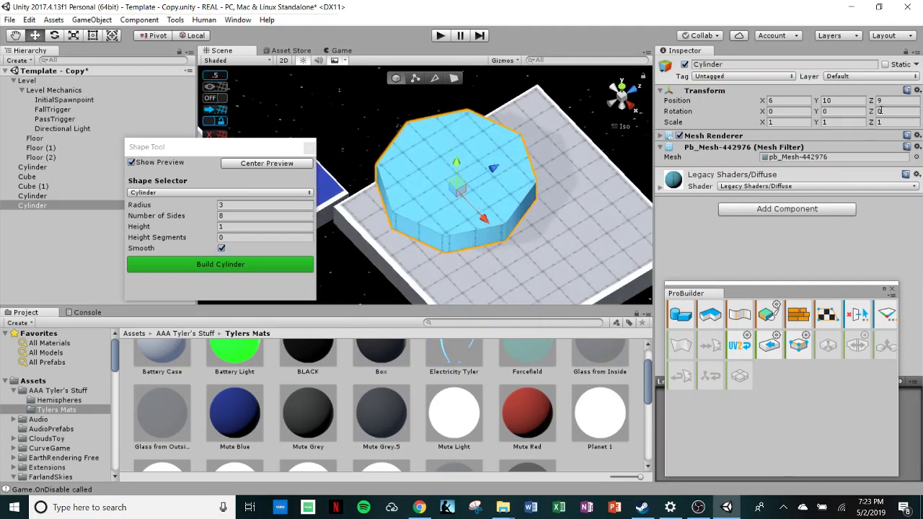
Stand the cylinder upright by setting its Z rotation to 90.
alt+drag(568, 225, 628, 164)
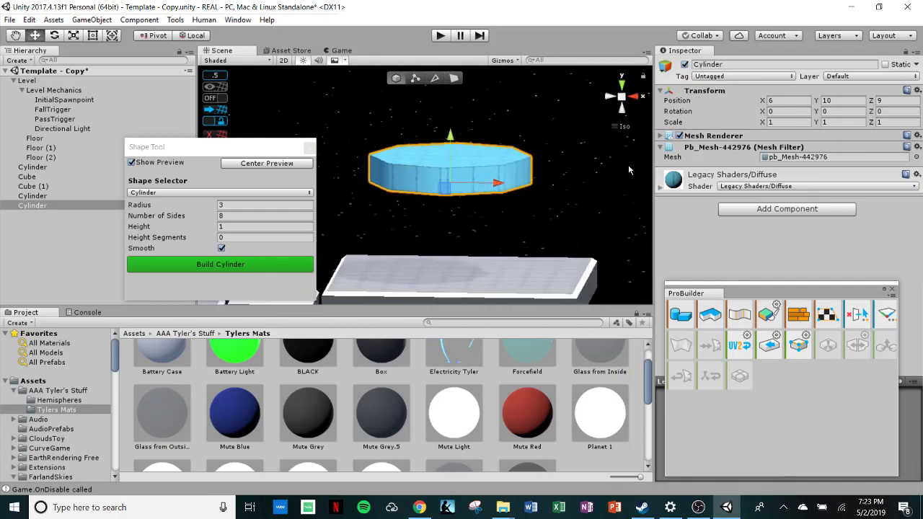
click(891, 109)
text(90)
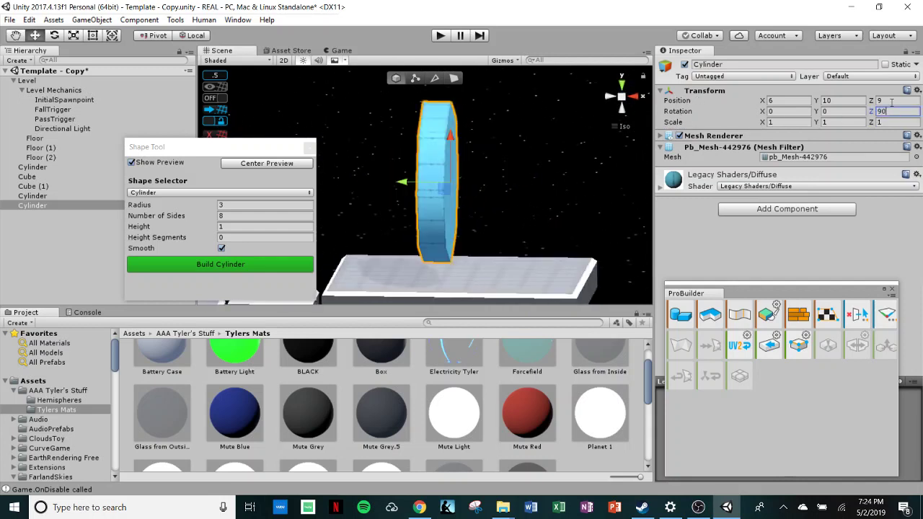
alt+drag(612, 184, 466, 257)
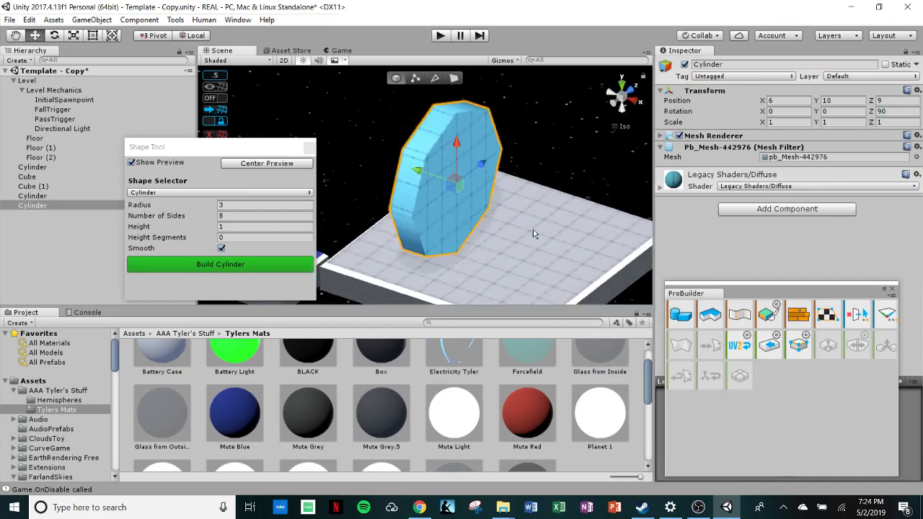
Set the cylinder's number of sides to 20, build it and close the Shape Tool.
alt+drag(533, 234, 414, 132)
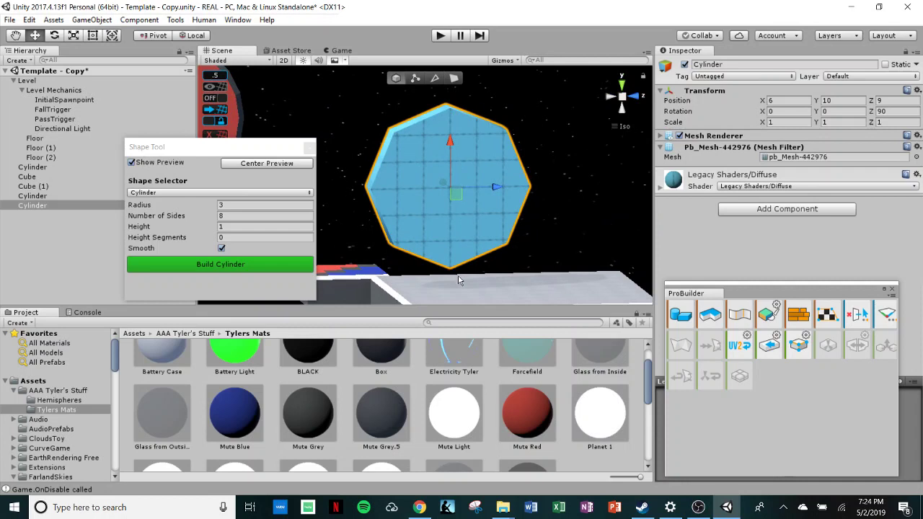
click(234, 216)
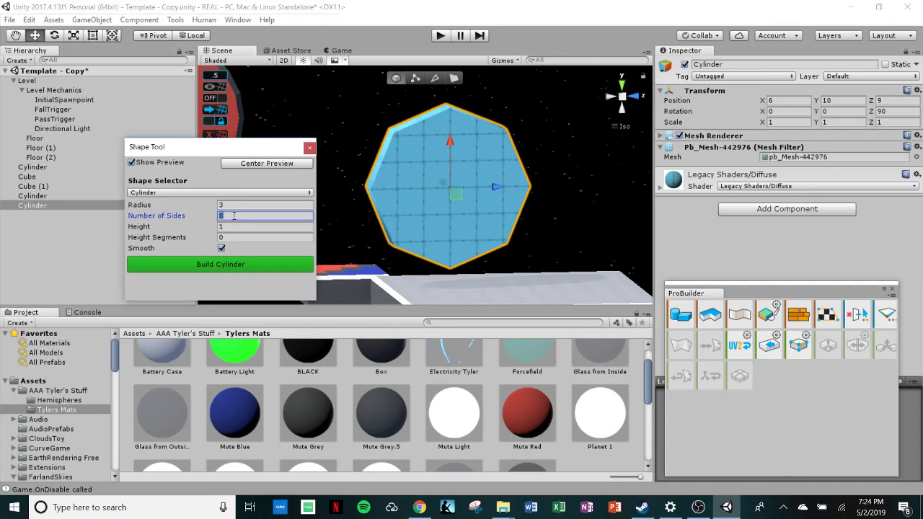
text(20)
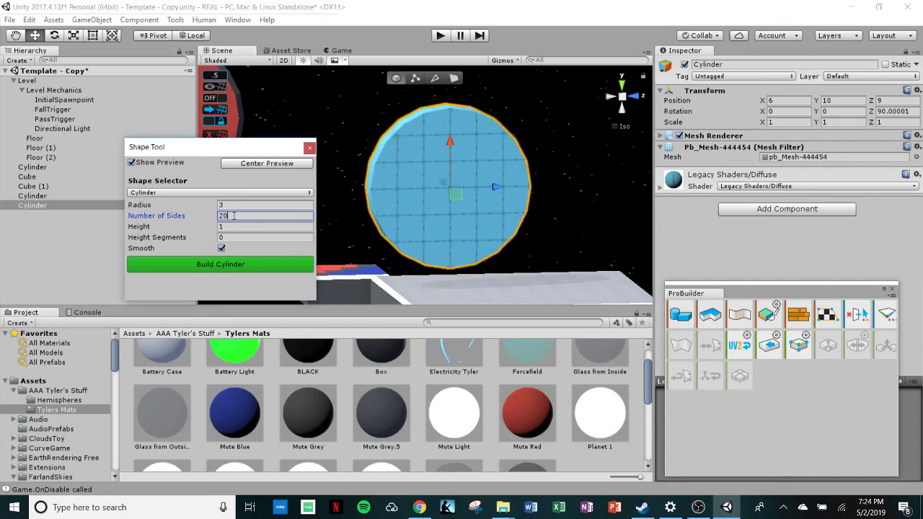
alt+drag(385, 228, 401, 173)
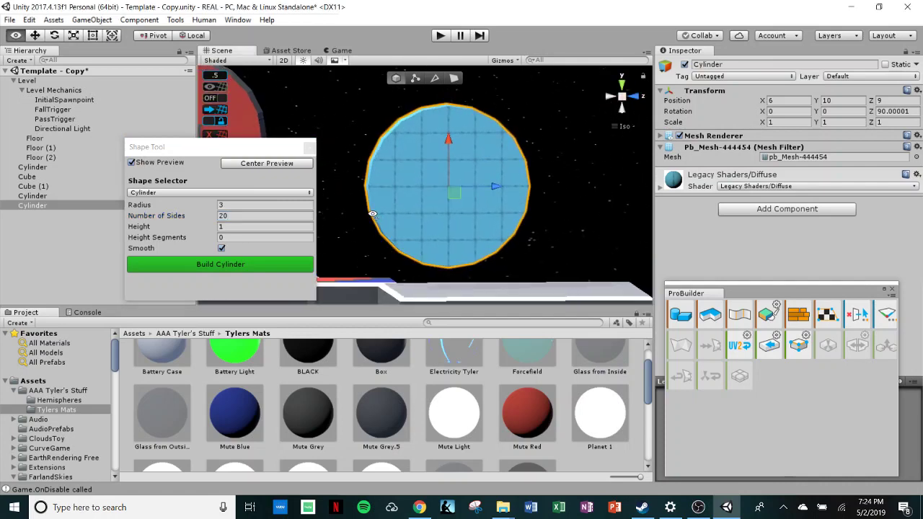
click(251, 265)
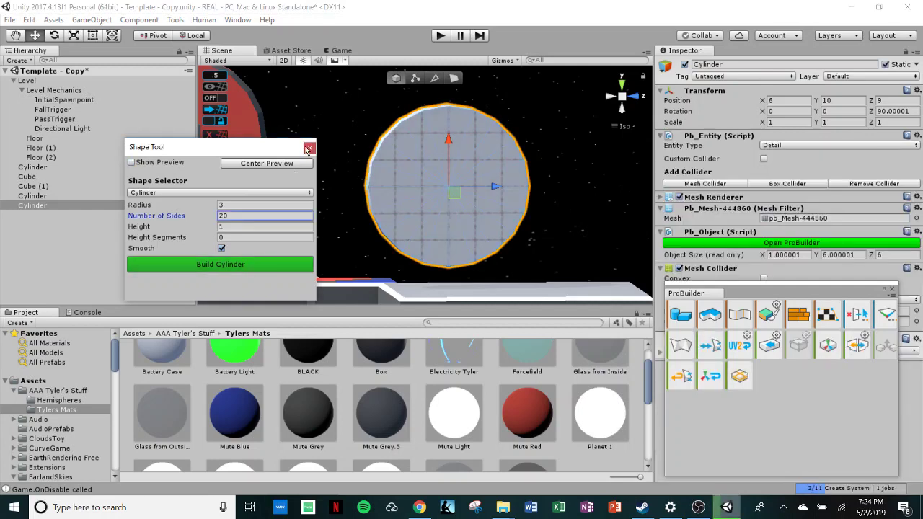
click(308, 149)
In the Right view, move the new cylinder to about Y 11.22 and Z 9.23 above the floor platform.
click(607, 96)
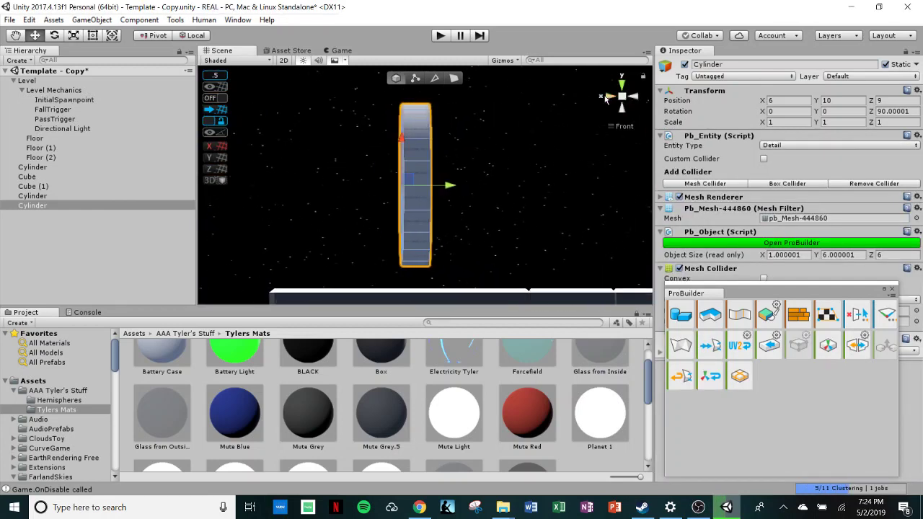
click(607, 97)
drag(443, 149, 440, 131)
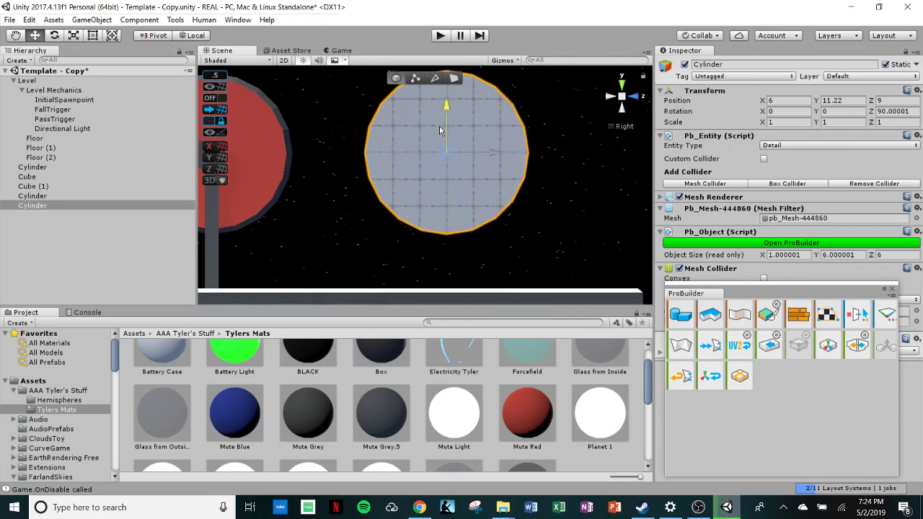
click(483, 153)
click(472, 154)
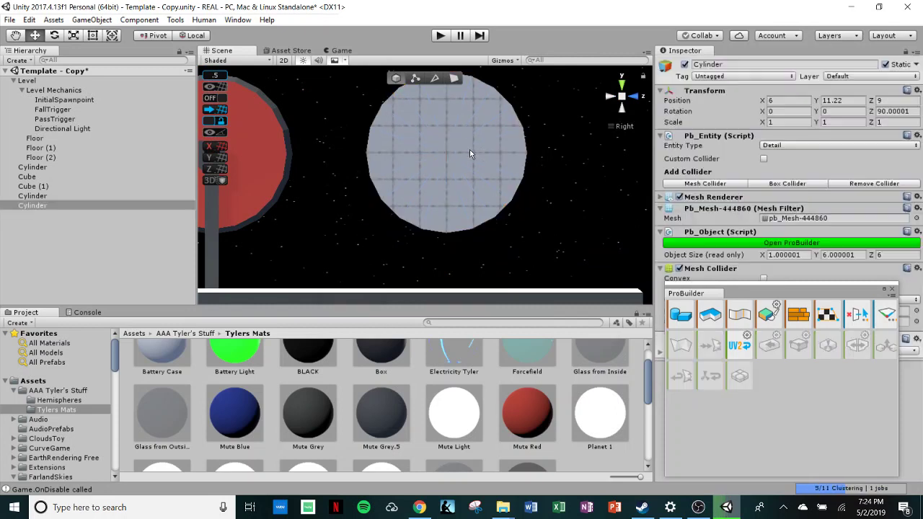
drag(480, 154, 485, 158)
scroll(478, 179, up, 5)
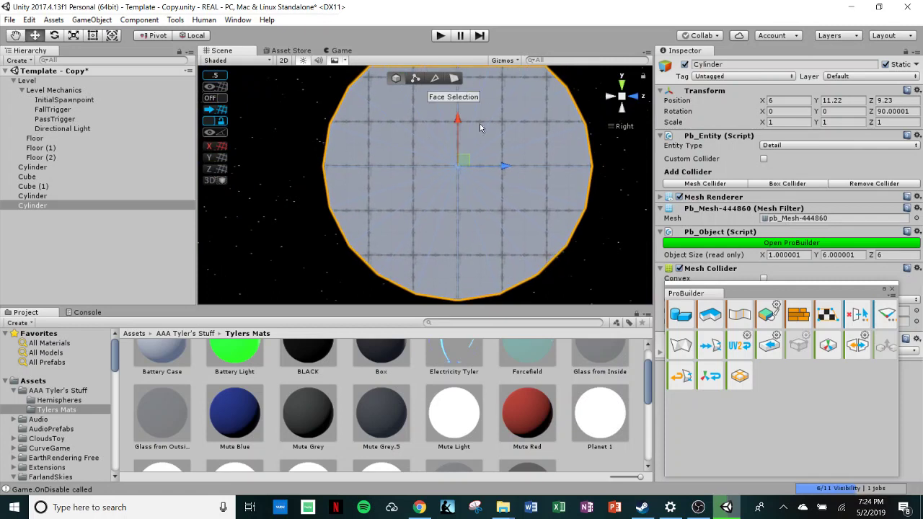
Merge the cylinder's flat side faces into a single face on each side using Merge Faces.
click(453, 79)
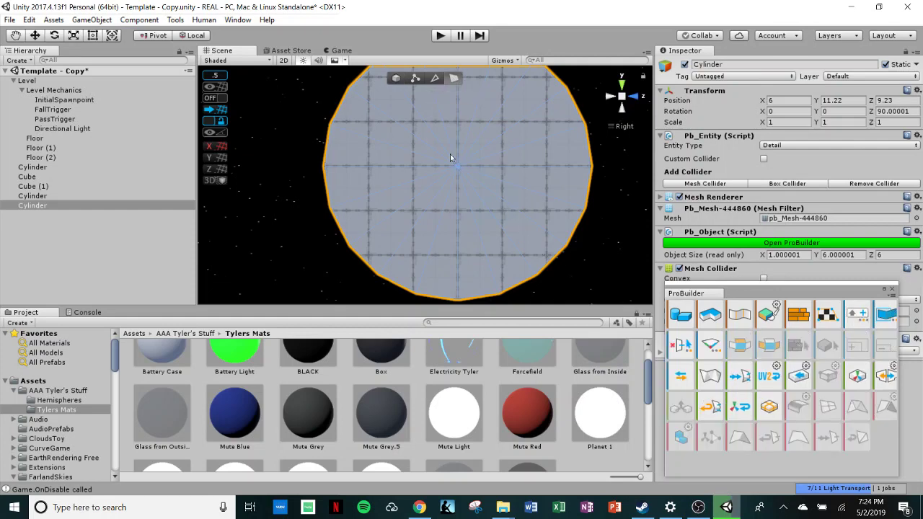
click(404, 127)
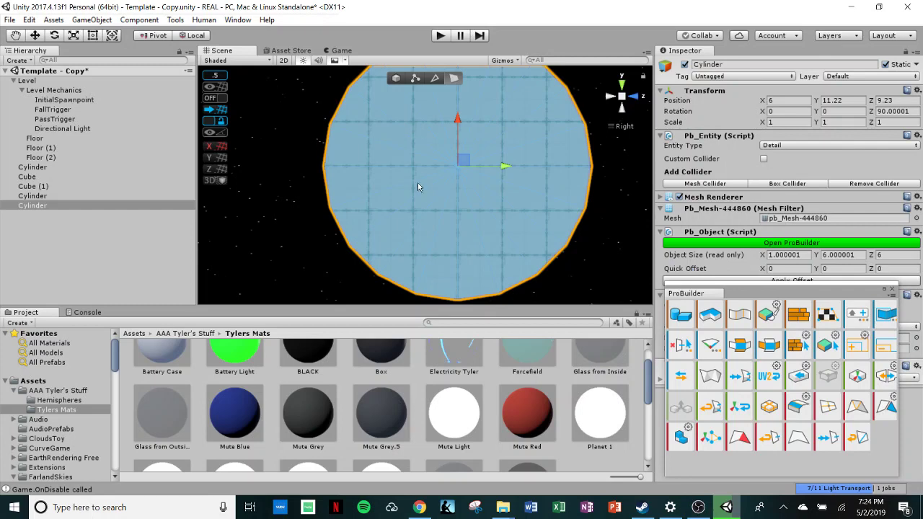
alt+drag(399, 189, 447, 186)
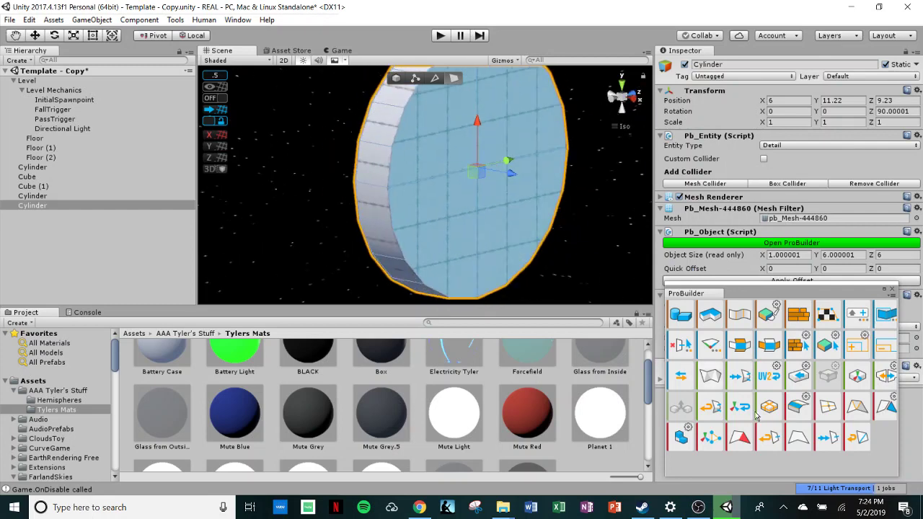
click(801, 440)
alt+drag(393, 249, 429, 204)
click(356, 127)
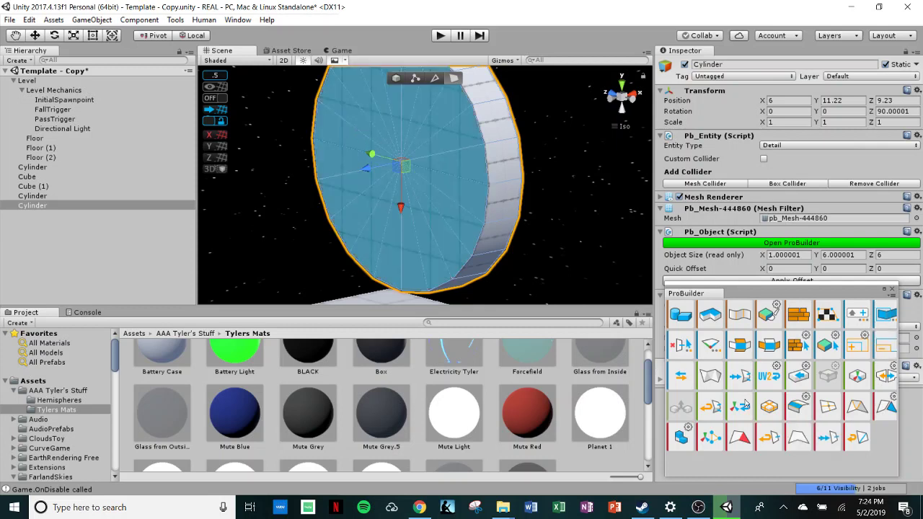
click(800, 445)
click(594, 228)
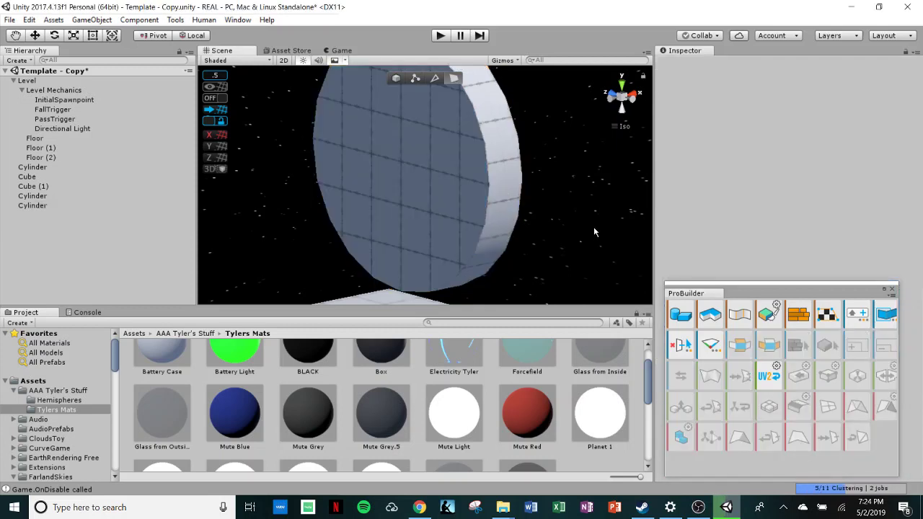
alt+drag(593, 230, 340, 200)
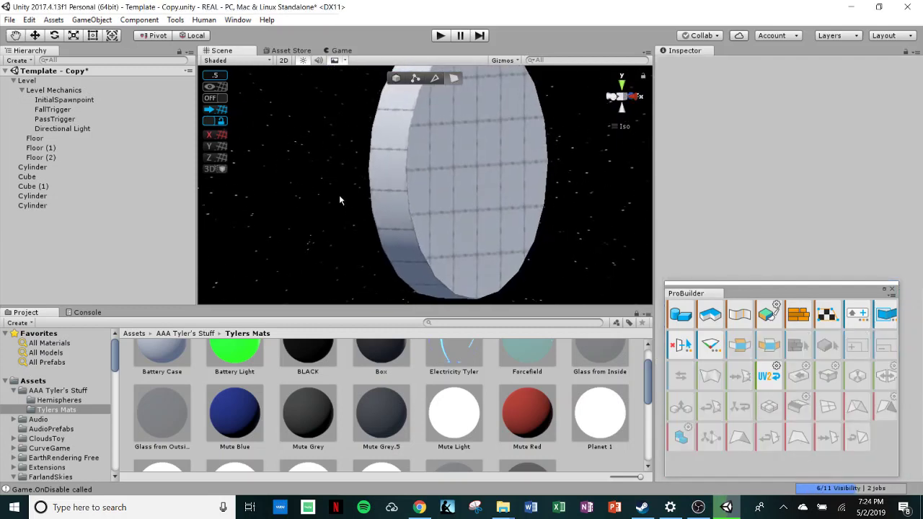
Show the ProBuilder tools in text mode to read their names, and restore icon mode.
right_click(853, 440)
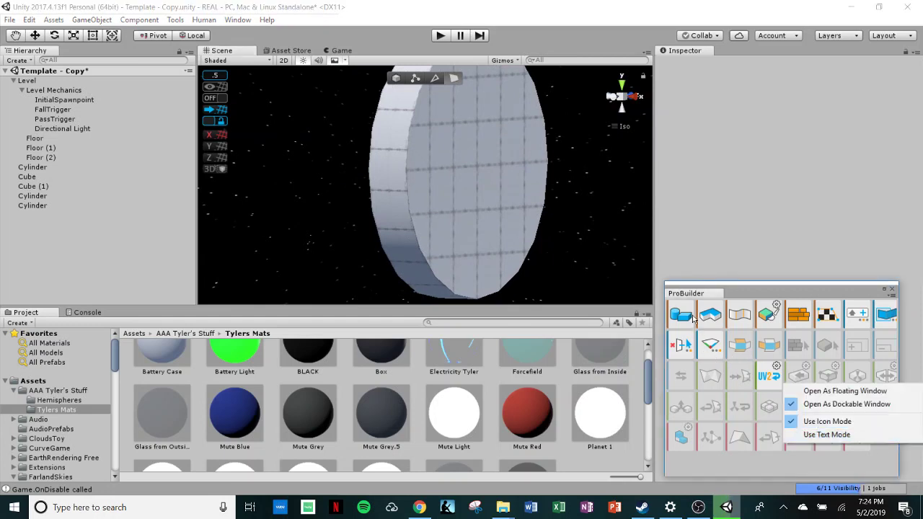
click(826, 434)
scroll(737, 376, down, 2)
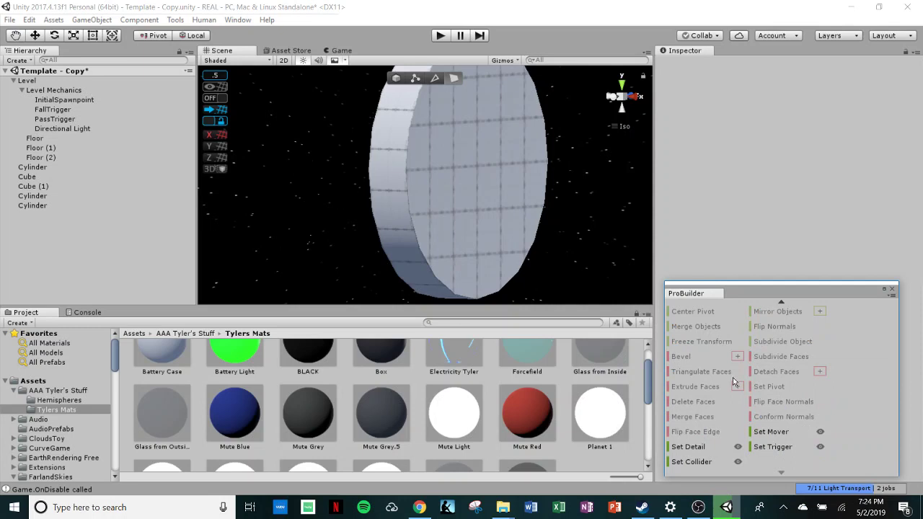
scroll(734, 380, up, 3)
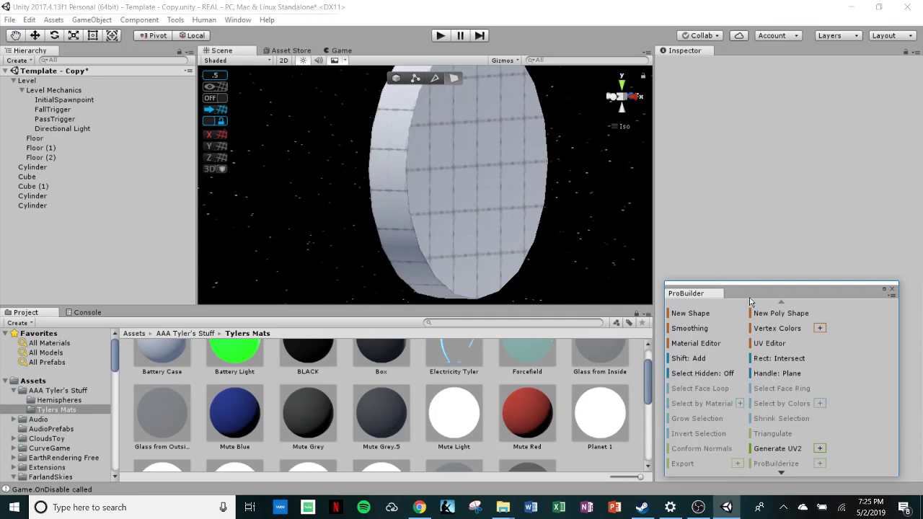
drag(750, 297, 682, 274)
right_click(767, 340)
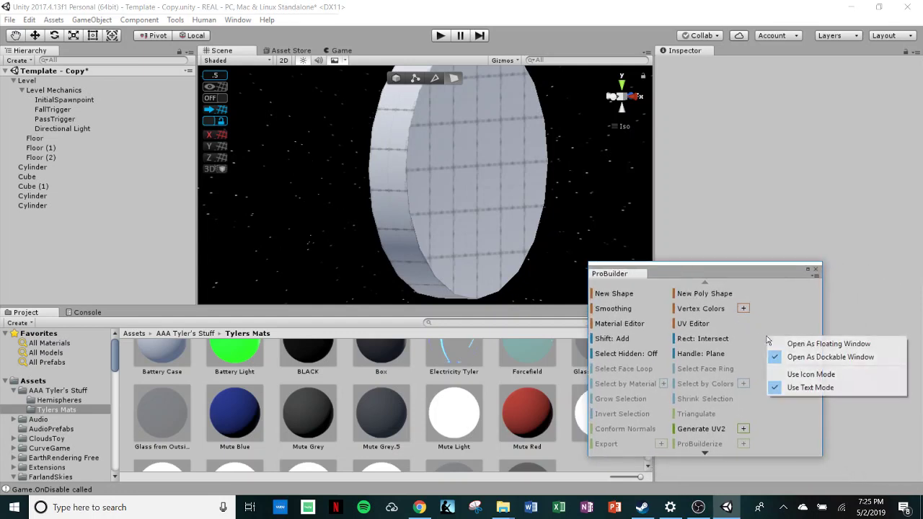
click(811, 374)
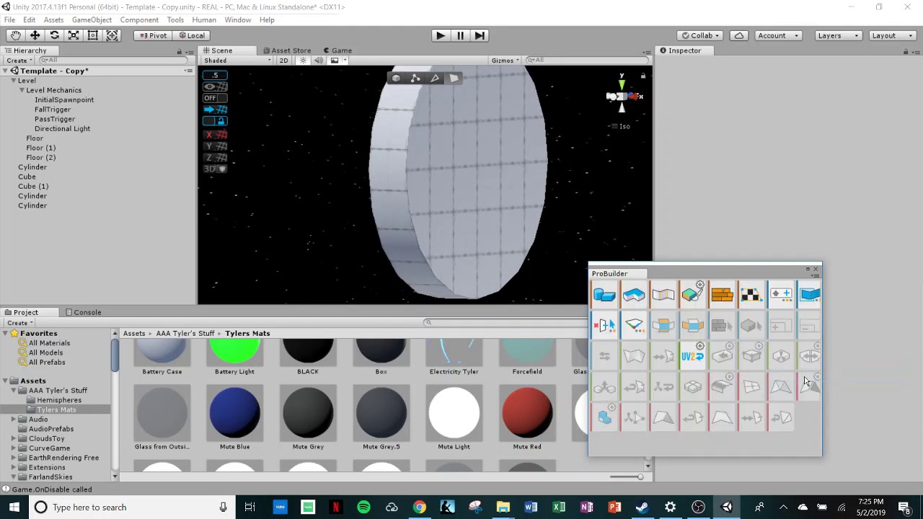
drag(674, 271, 752, 279)
Extrude both flat side faces of the cylinder outward, widening it to about 1.39 along X.
alt+drag(476, 210, 431, 172)
click(431, 172)
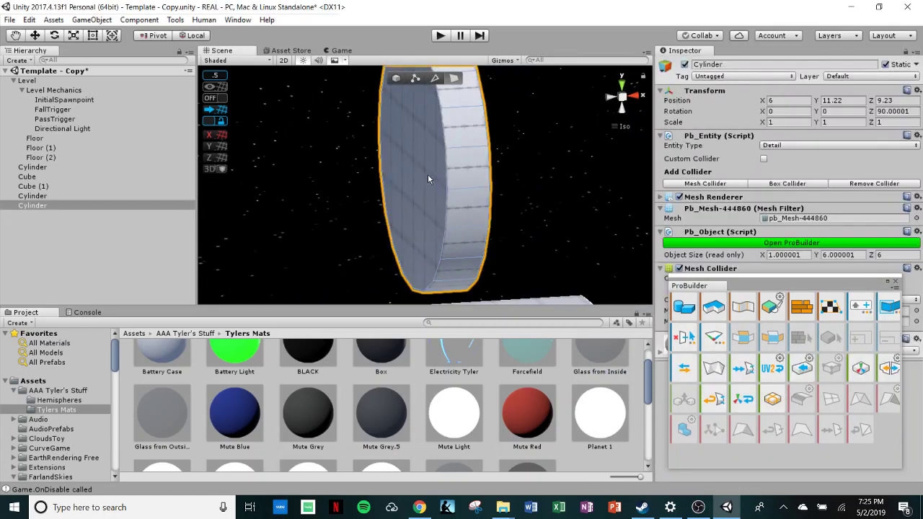
alt+drag(436, 210, 530, 189)
click(502, 189)
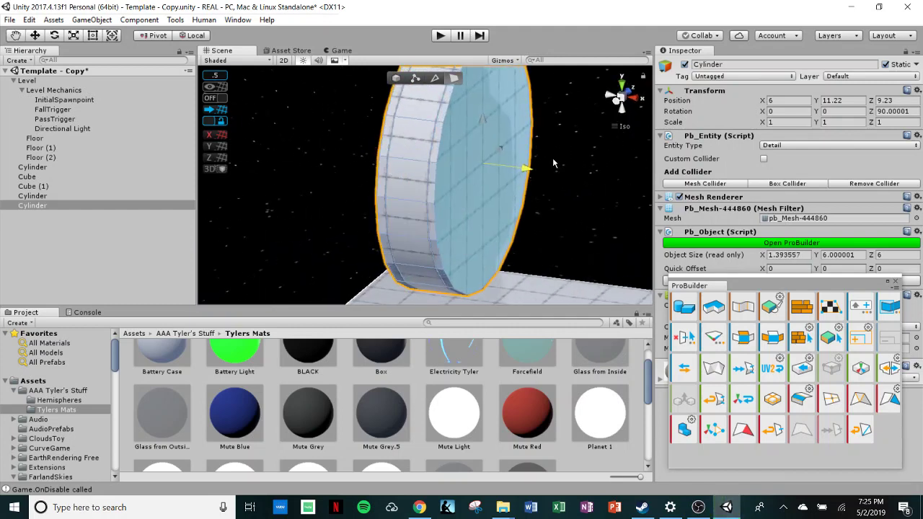
click(616, 101)
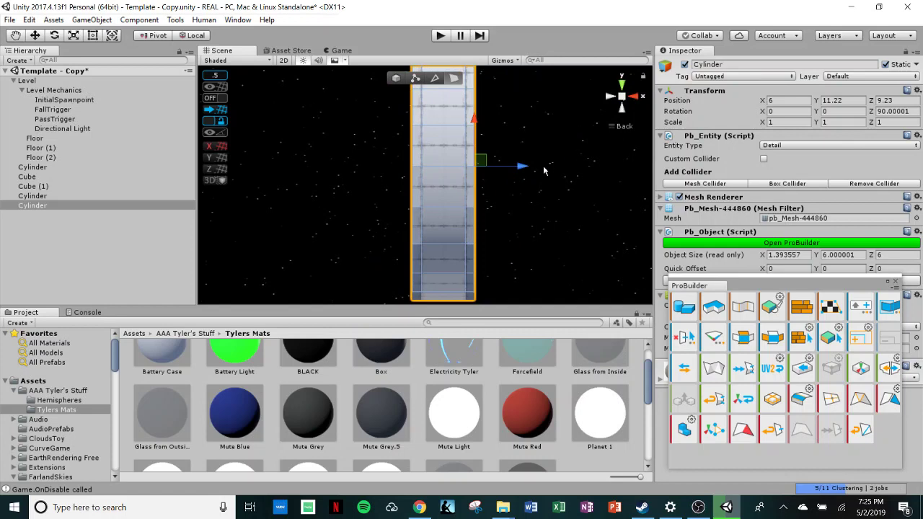
alt+drag(578, 131, 361, 135)
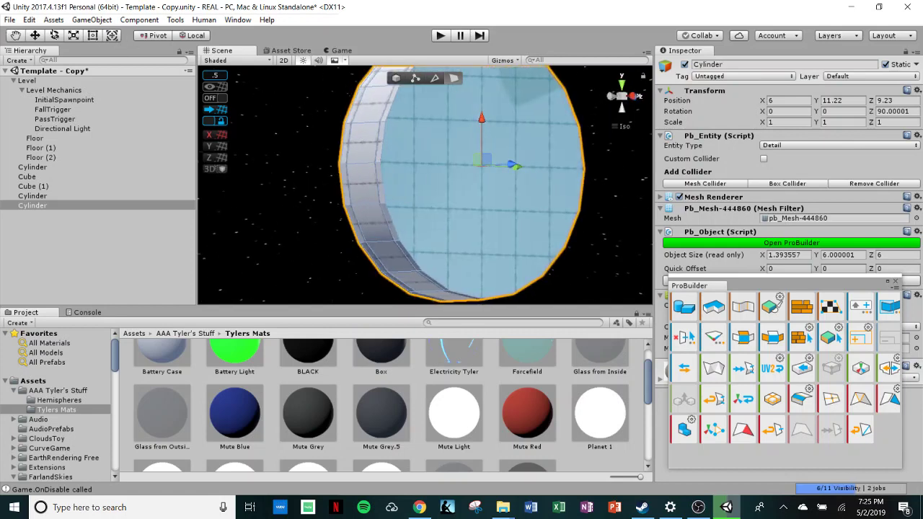
Scale down the extruded outer faces on both sides of the cylinder to bevel the wheel's rim.
click(72, 36)
mouse_move(410, 181)
alt+mouse_down()
mouse_move(490, 181)
mouse_move(492, 191)
alt+mouse_up()
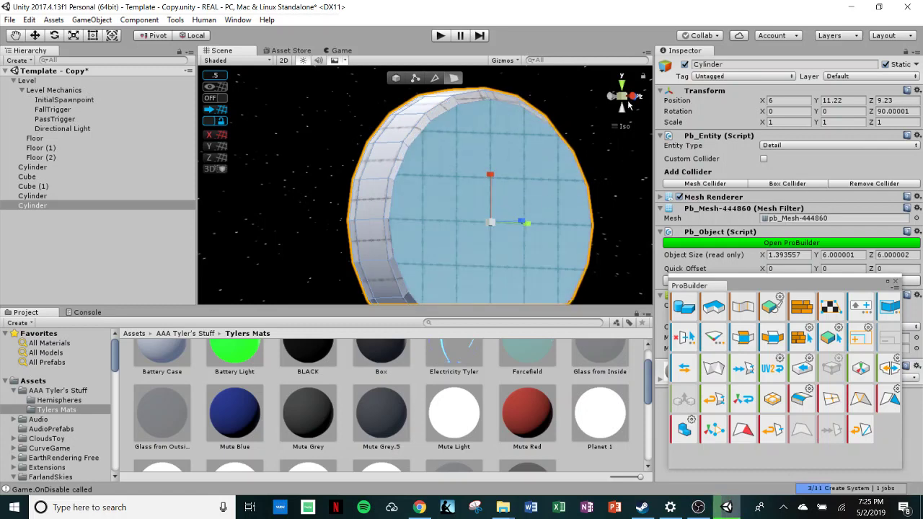
click(637, 94)
mouse_move(514, 221)
mouse_down()
mouse_move(640, 227)
mouse_move(376, 230)
mouse_up()
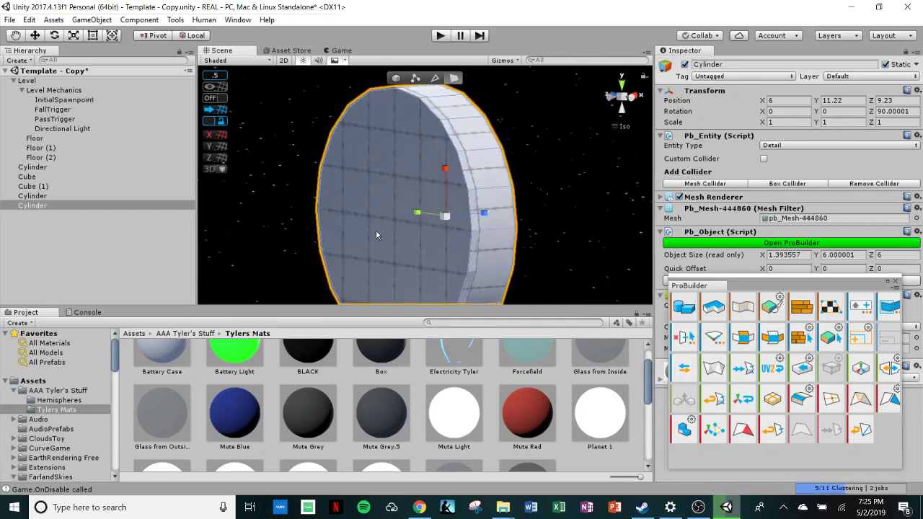
click(609, 97)
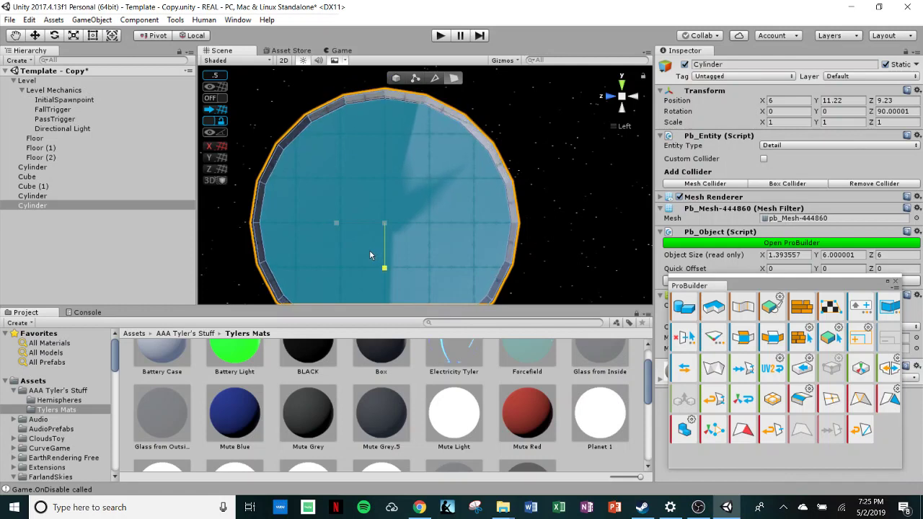
alt+drag(369, 255, 239, 165)
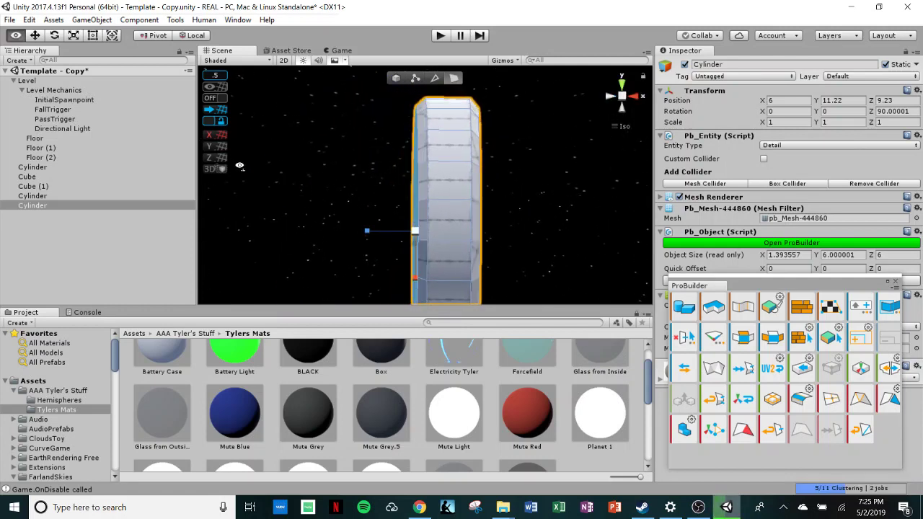
click(561, 203)
alt+drag(561, 203, 410, 235)
Grow the selection from a side face over the whole wheel and apply the Mute Blue material.
click(474, 232)
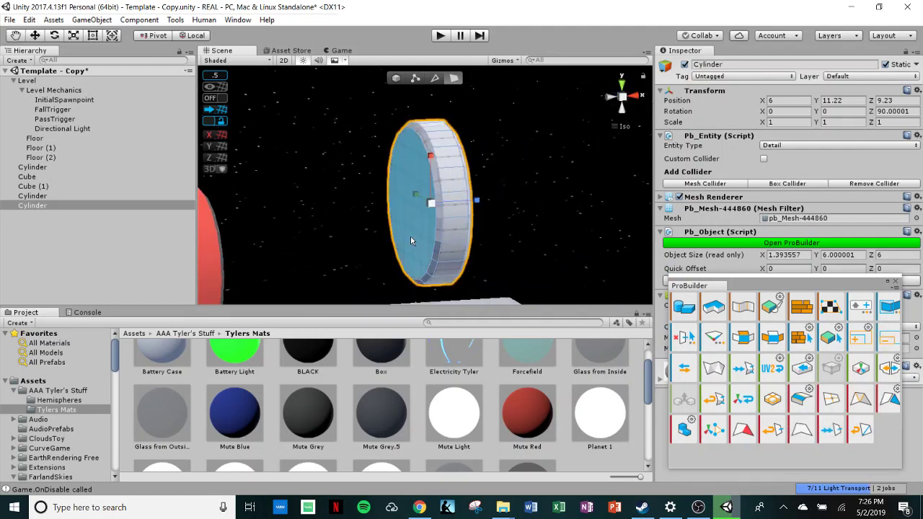
click(868, 348)
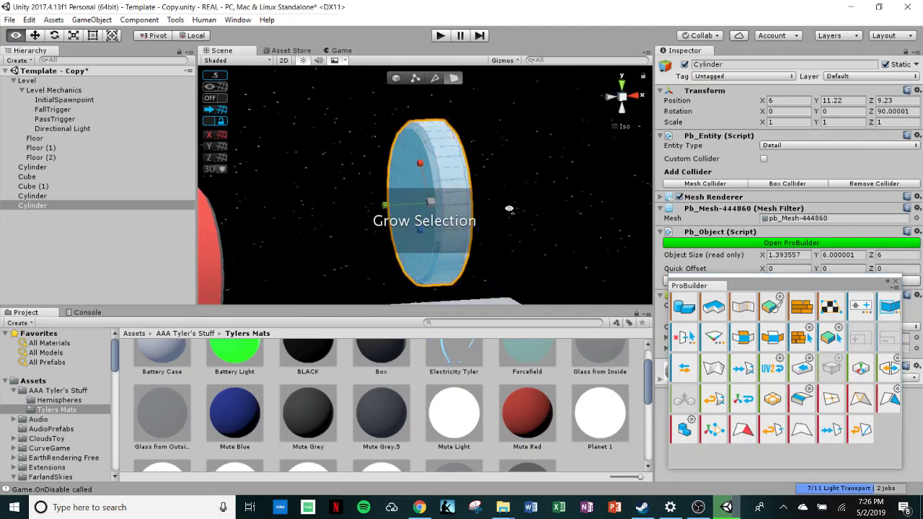
alt+drag(537, 235, 434, 309)
drag(230, 417, 451, 224)
click(553, 198)
alt+drag(552, 198, 436, 207)
Select the bevelled ring faces on both sides of the wheel and apply the Mute Grey material.
click(415, 215)
click(426, 197)
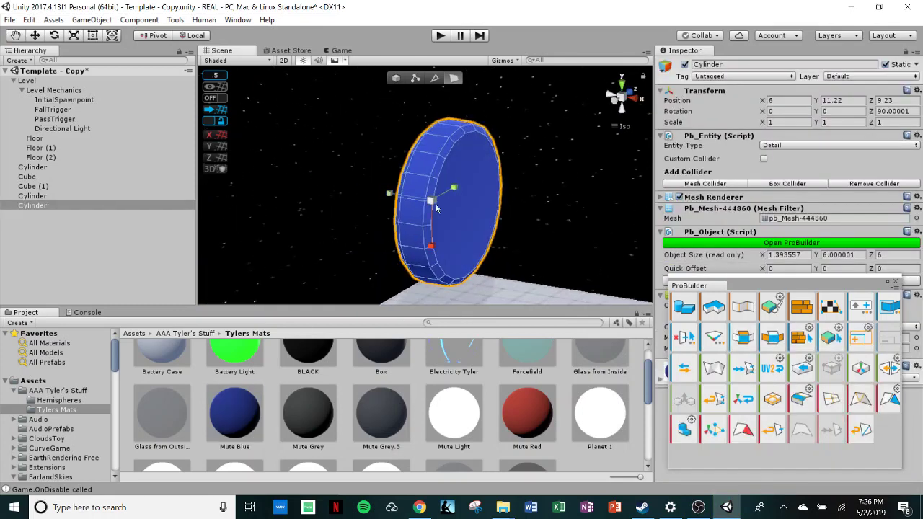
click(488, 179)
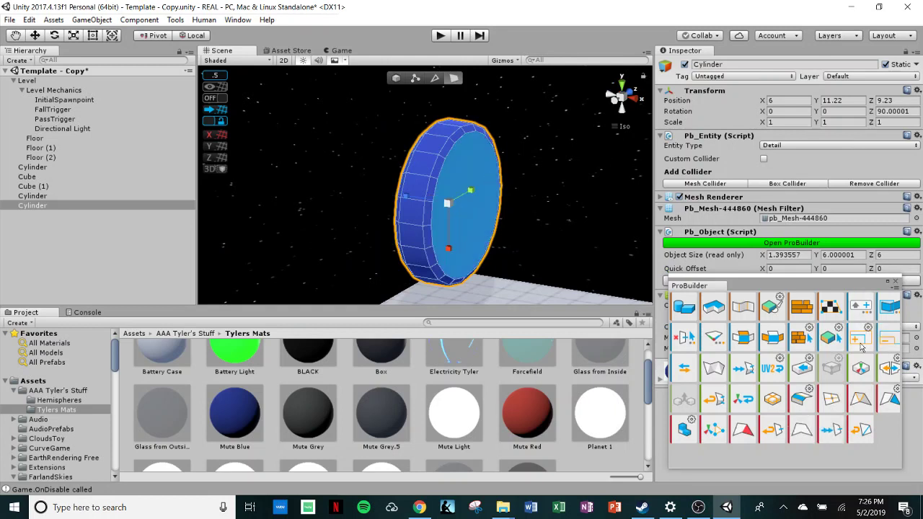
click(861, 348)
alt+drag(497, 189, 402, 170)
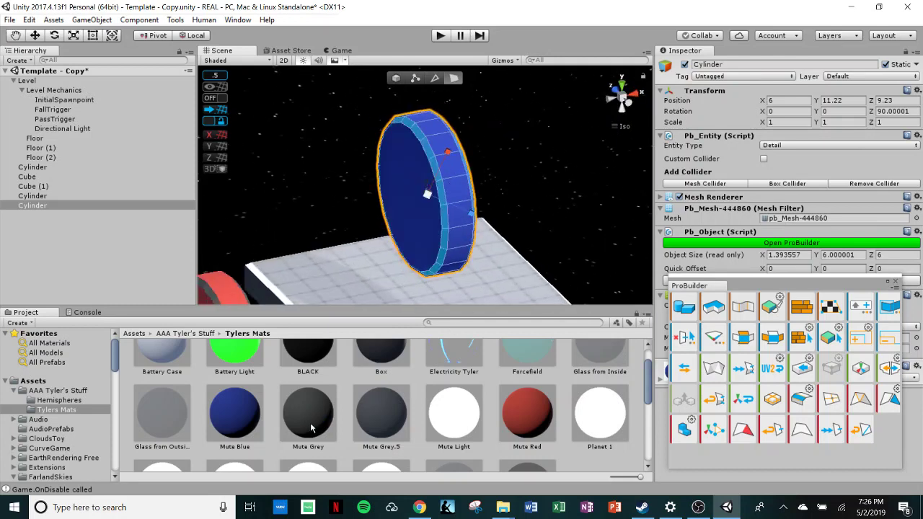
drag(307, 429, 457, 202)
click(527, 192)
alt+drag(527, 192, 479, 185)
In the Top view, move the whole wheel over the floor platform to about X 6.71 and Z 11.62.
click(496, 182)
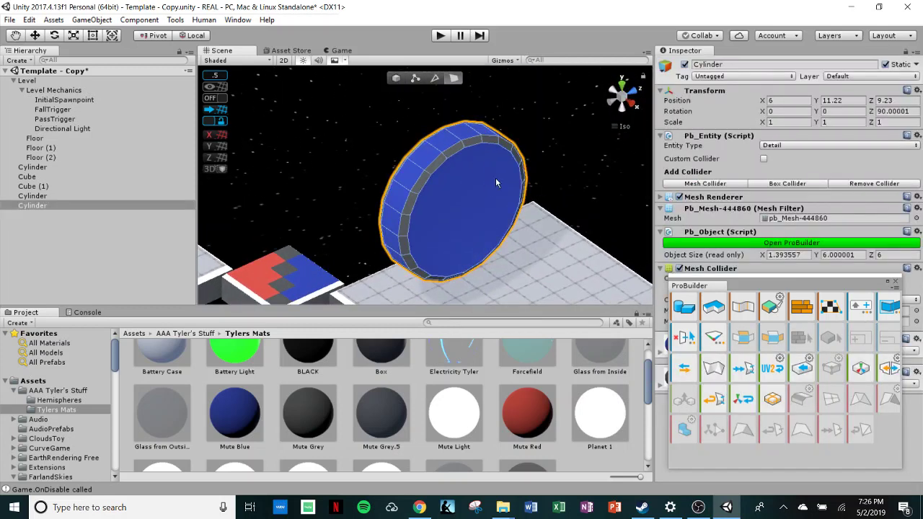
click(618, 86)
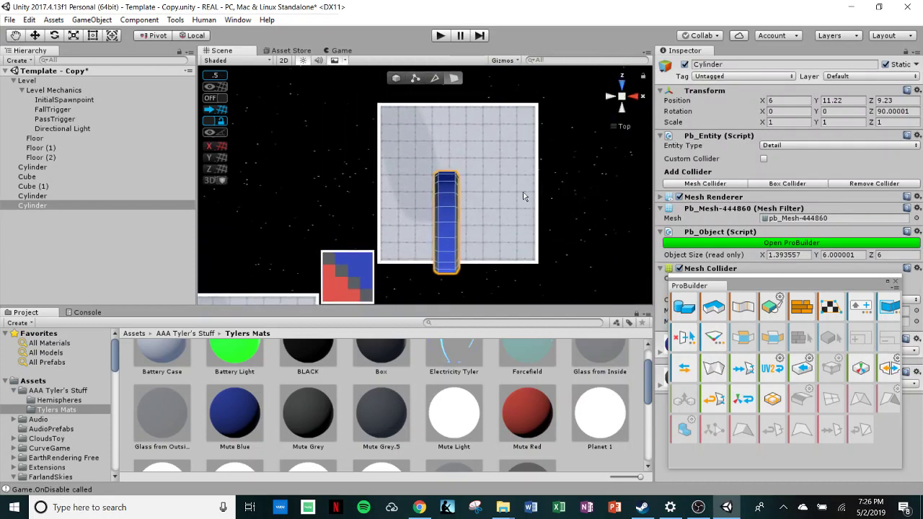
click(395, 78)
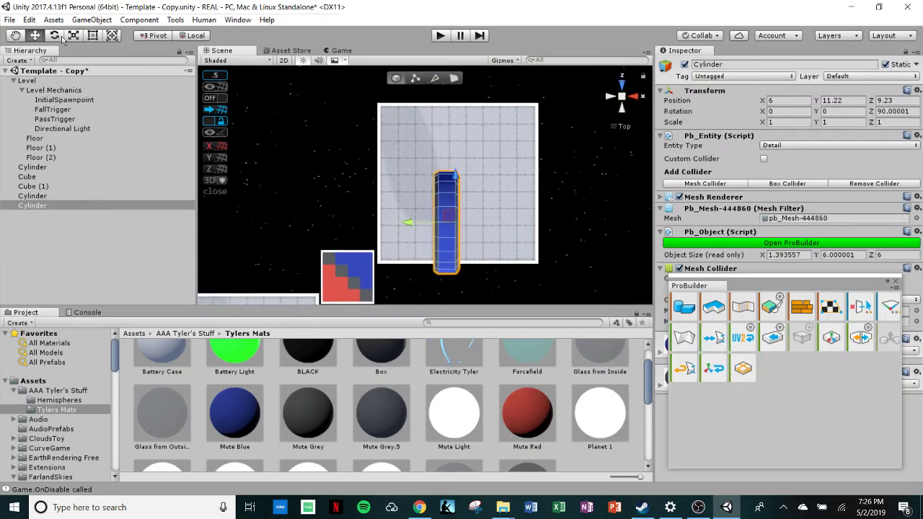
drag(455, 195, 422, 201)
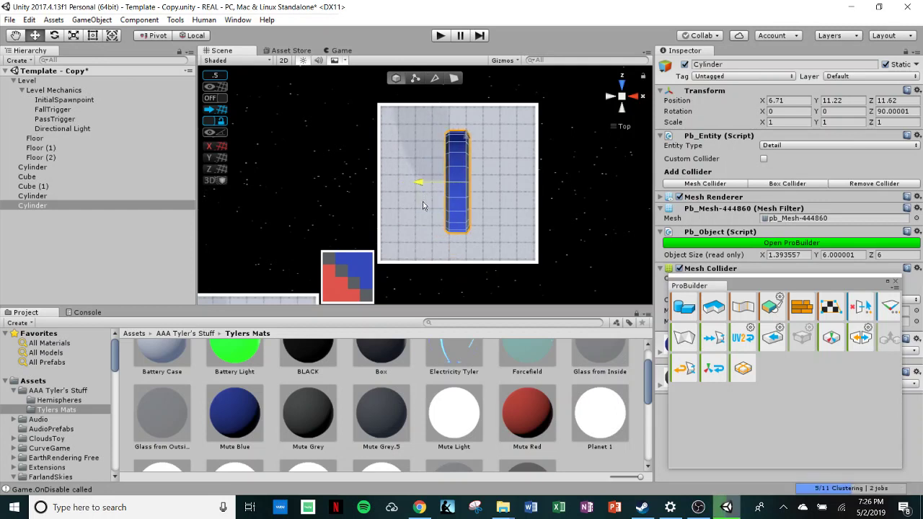
Build a 1 × 1 × 1 cube beside the wheel and close the Shape Tool.
click(570, 215)
right_drag(569, 216, 484, 185)
scroll(477, 222, up, 6)
click(684, 309)
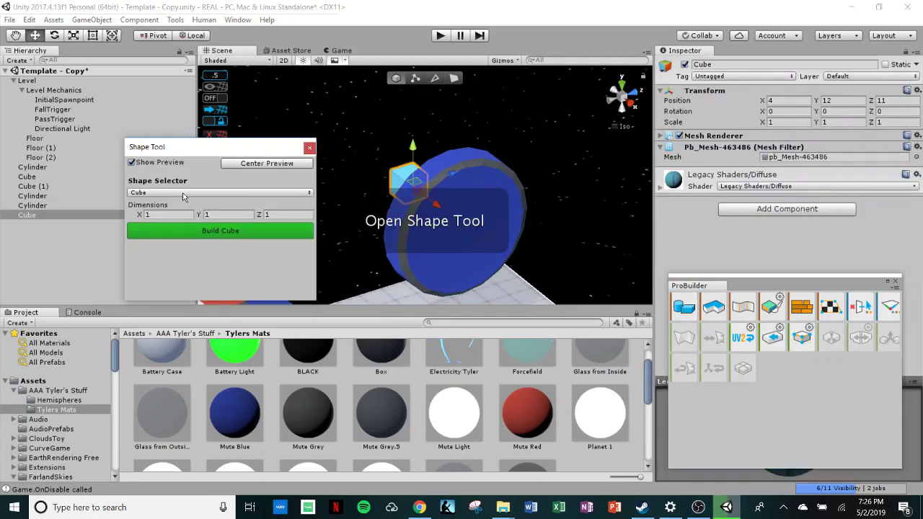
click(253, 231)
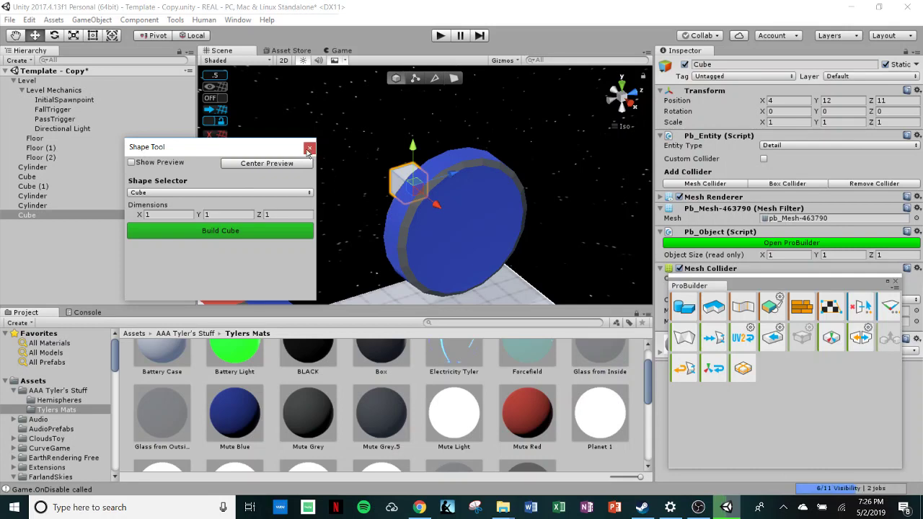
click(309, 151)
Move the cube against the centre of the wheel's side face, at about X 6.66, Y 10.7 and Z 12.18.
right_drag(312, 167, 437, 220)
drag(452, 207, 577, 177)
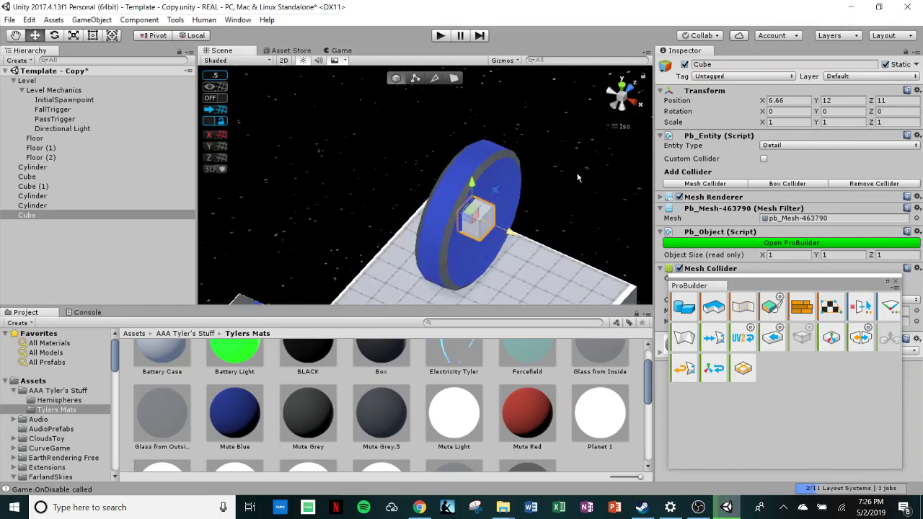
click(620, 85)
drag(490, 160, 475, 143)
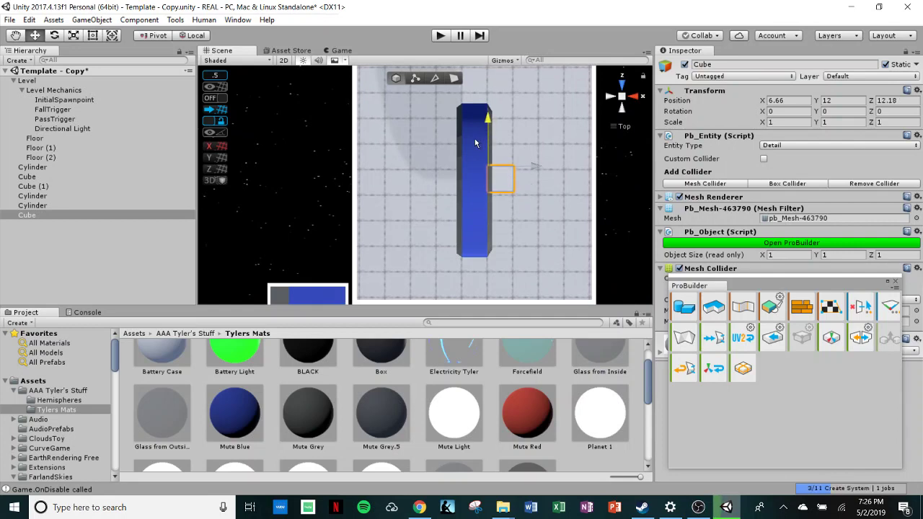
click(632, 95)
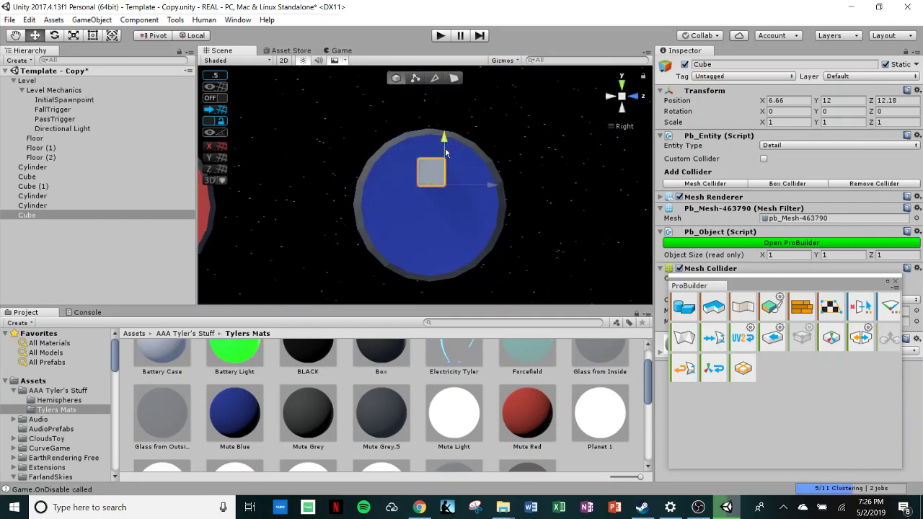
drag(445, 152, 443, 175)
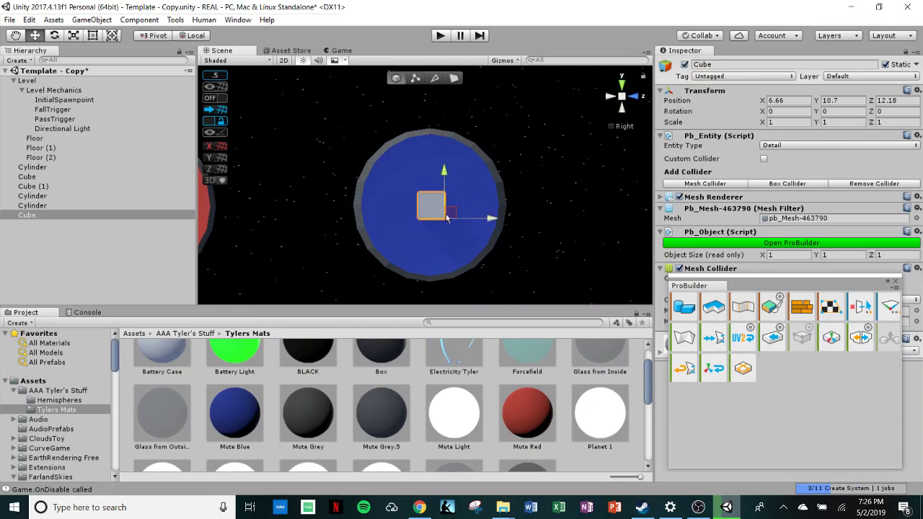
alt+drag(446, 218, 437, 172)
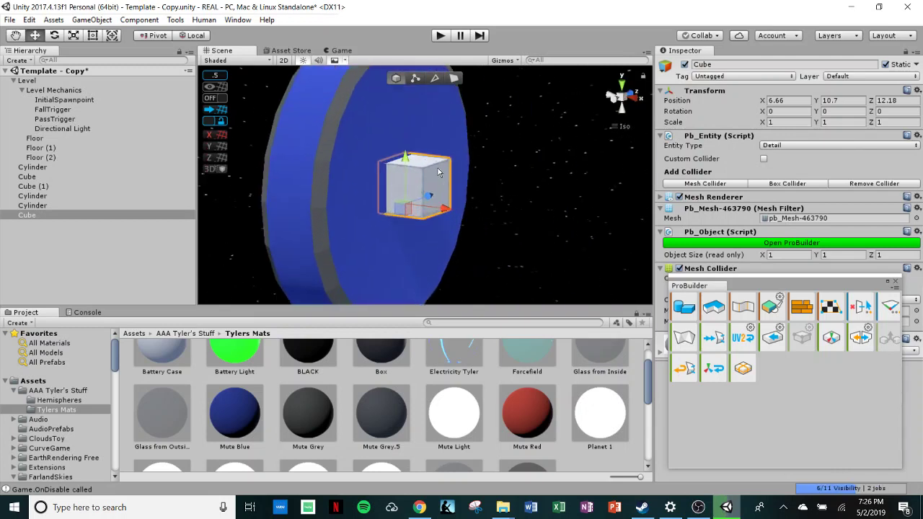
Move the cube outward from the wheel's side face to about X 6.96.
click(460, 82)
click(397, 79)
click(612, 99)
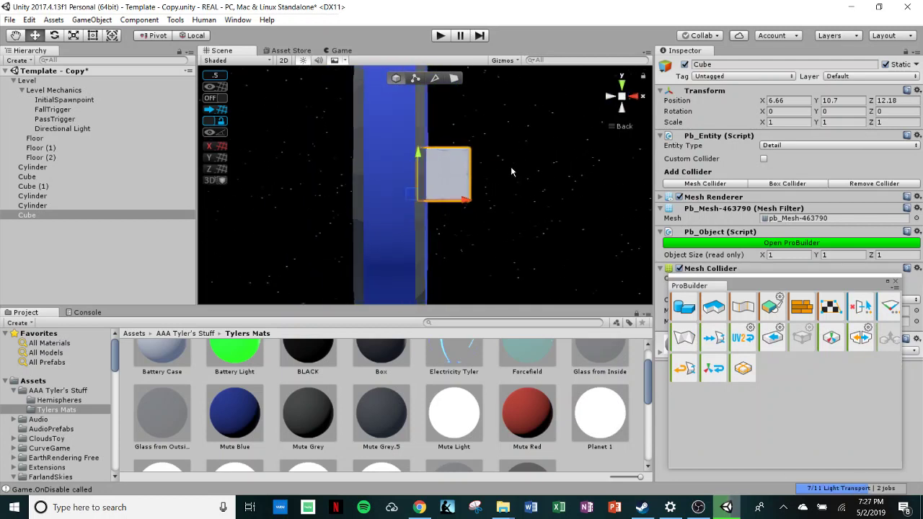
drag(473, 204, 490, 235)
alt+drag(554, 148, 629, 108)
click(634, 106)
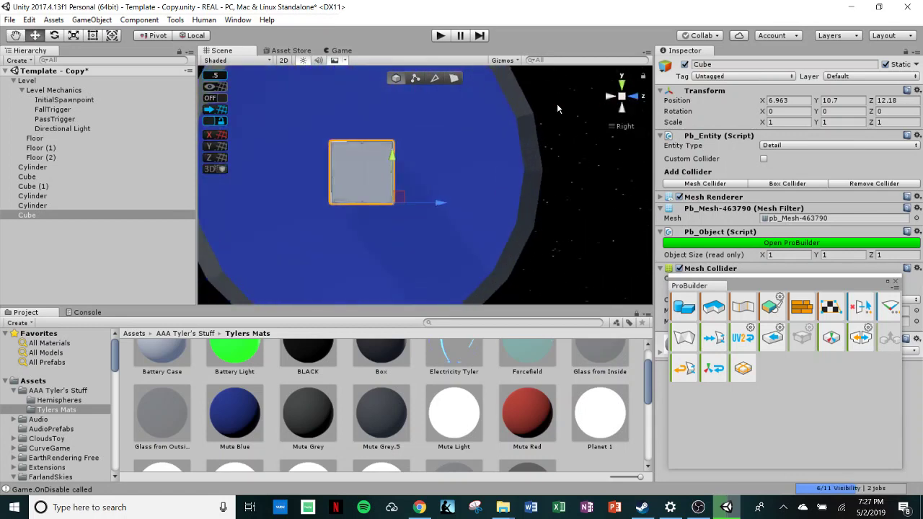
Thin the cube to about 0.26 in X and extrude its bottom face down, scaled narrower into a short taper.
click(453, 78)
alt+drag(436, 217, 425, 242)
click(448, 224)
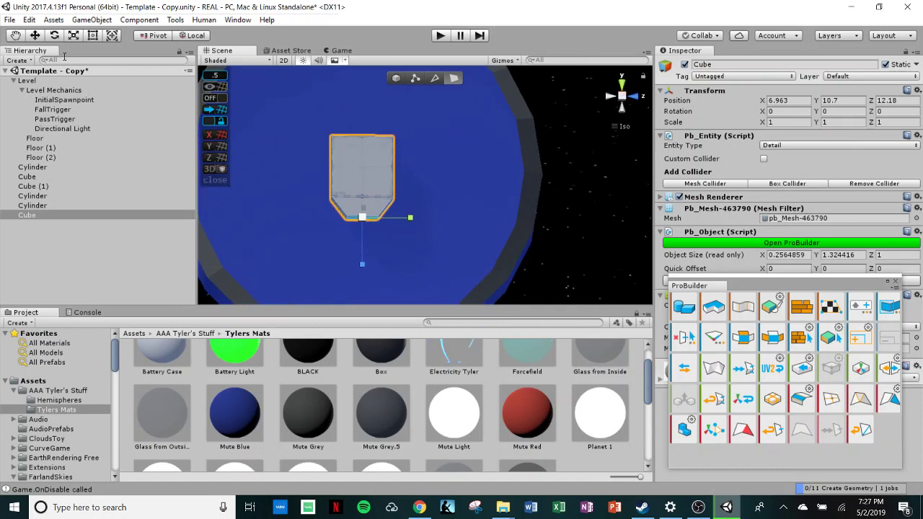
drag(362, 264, 431, 236)
Extrude the tapered bottom face straight down to the floor platform, making a support post about 5.86 tall overall.
middle_drag(395, 262, 403, 150)
shift+drag(402, 149, 416, 314)
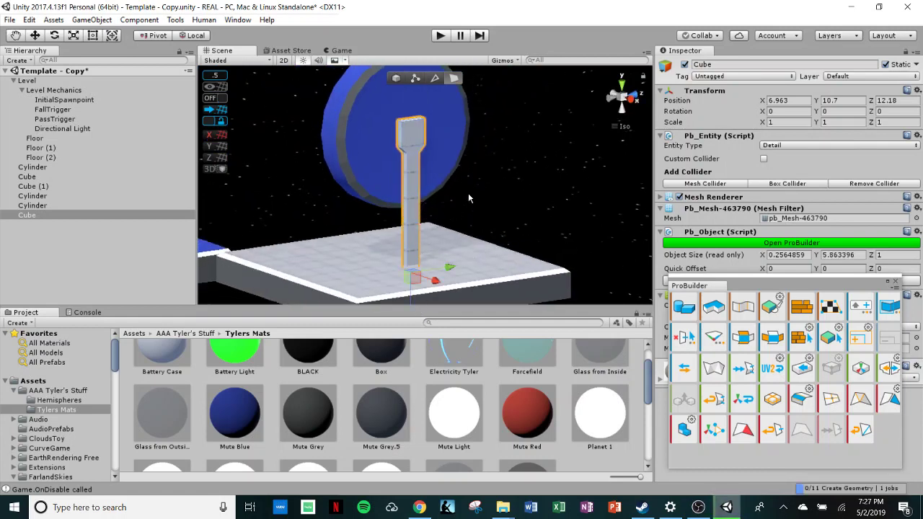
click(508, 182)
alt+drag(507, 182, 477, 189)
Duplicate the support post and move the copy to the opposite side of the wheel, at about X 5.01.
click(398, 80)
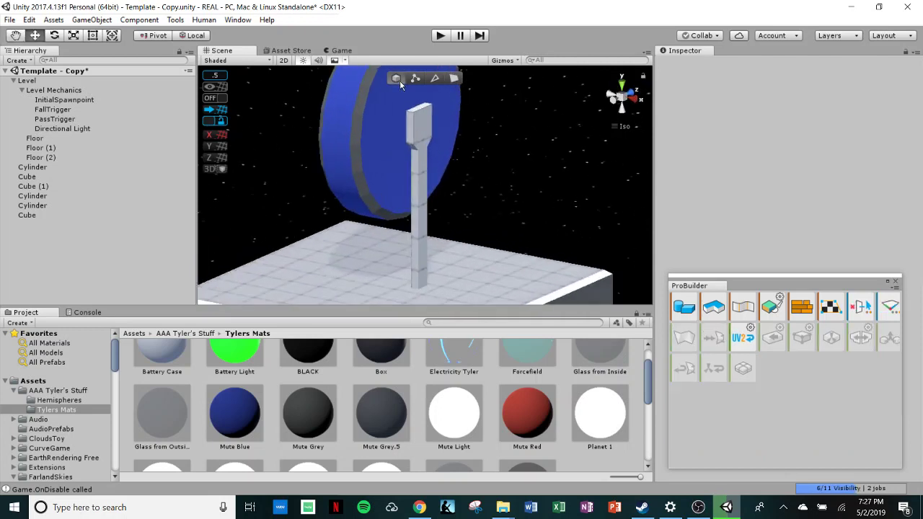
click(421, 122)
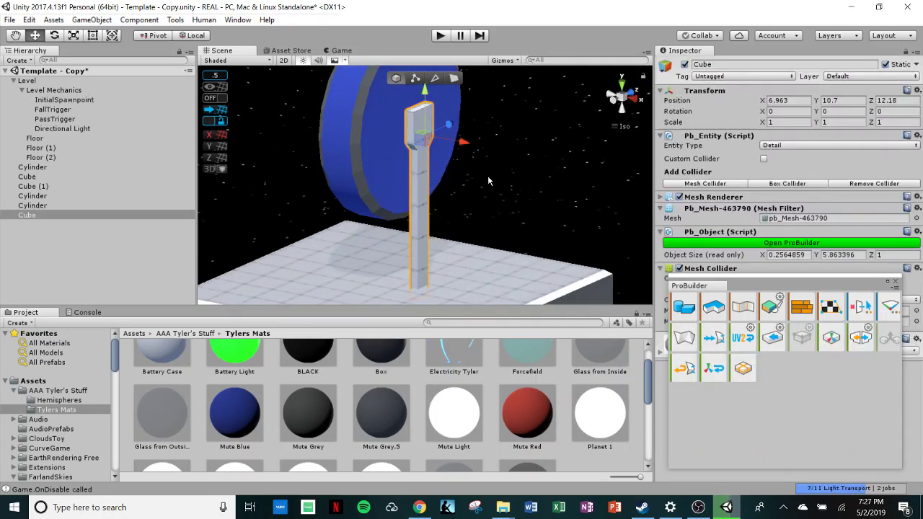
key(ctrl+d)
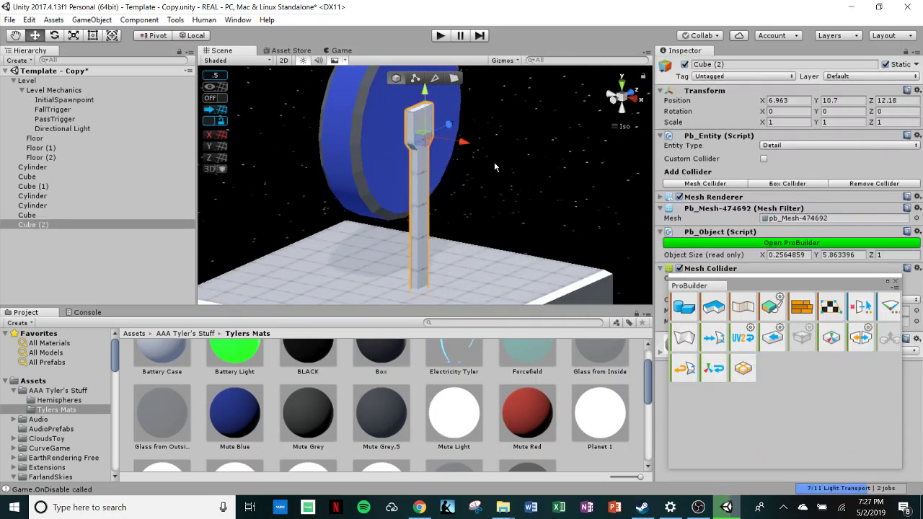
click(611, 104)
drag(507, 129, 410, 195)
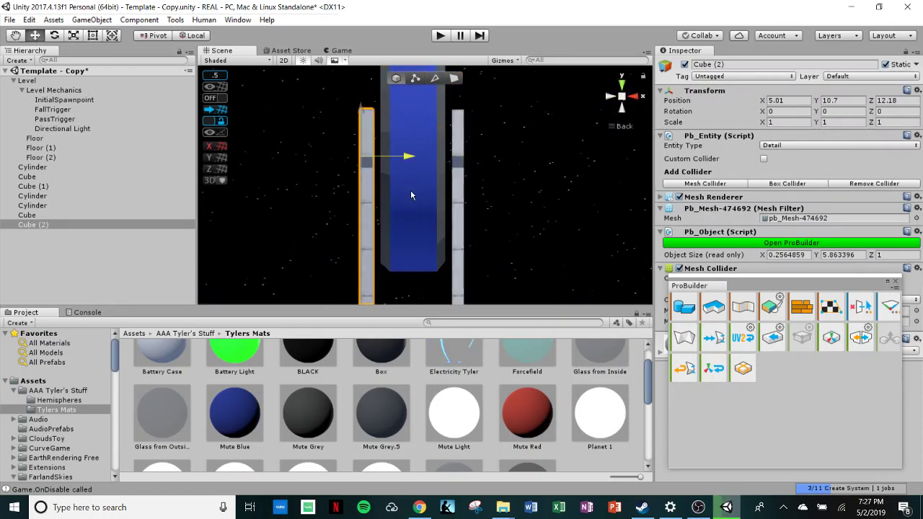
click(503, 164)
alt+drag(504, 164, 353, 272)
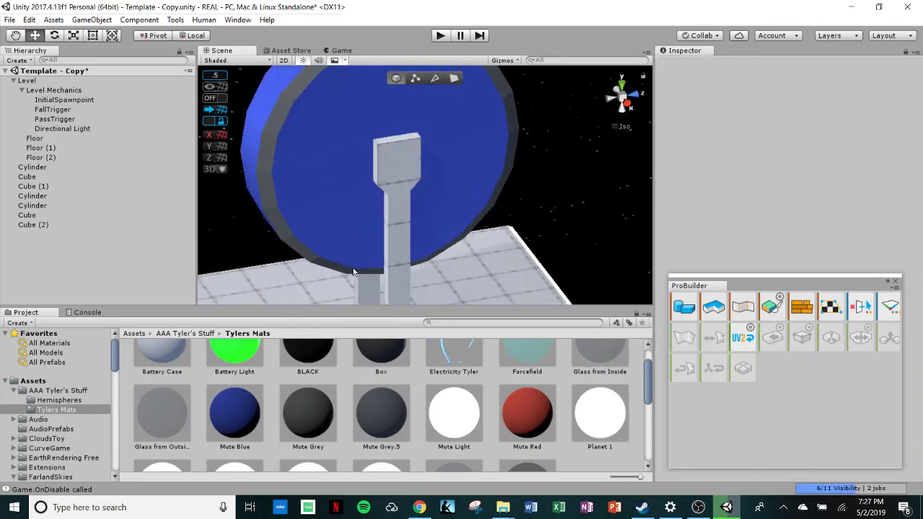
Set up a new cylinder shape with radius 0.3, 10 sides and height 1.
click(685, 305)
click(224, 191)
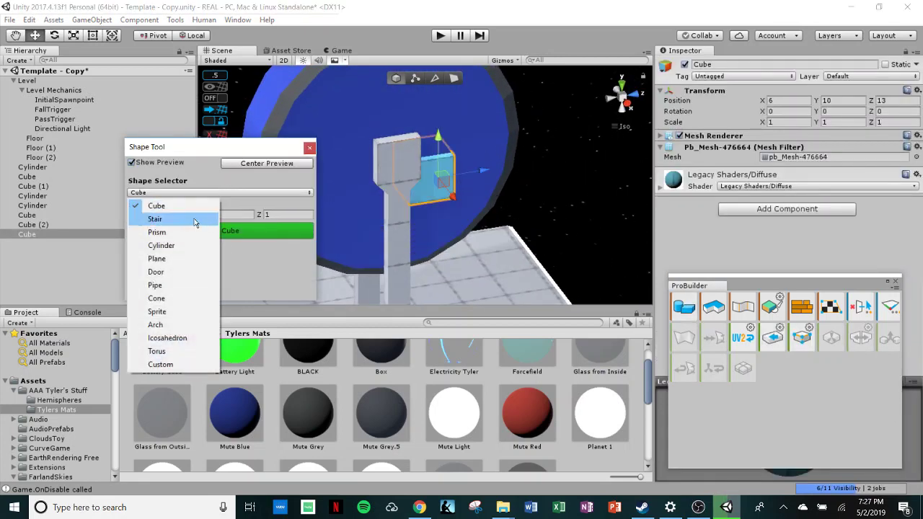
click(190, 247)
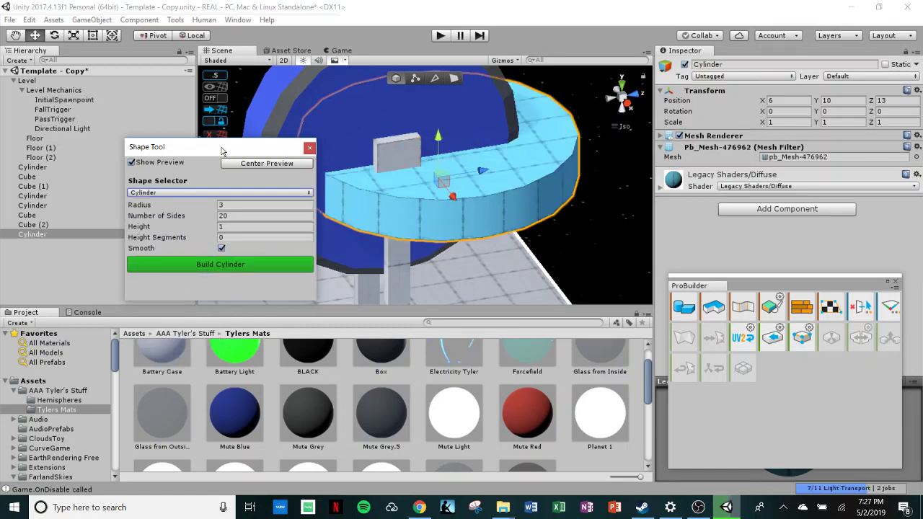
drag(221, 151, 133, 125)
alt+drag(620, 189, 594, 173)
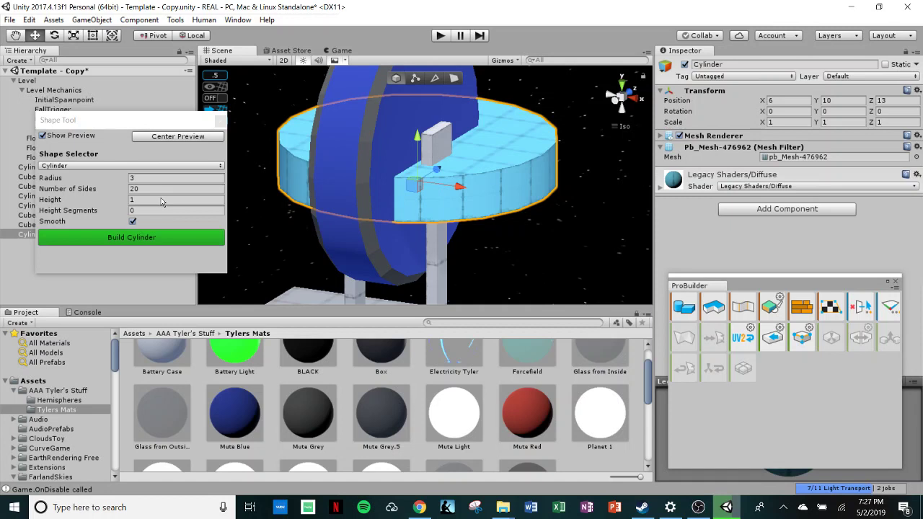
click(149, 177)
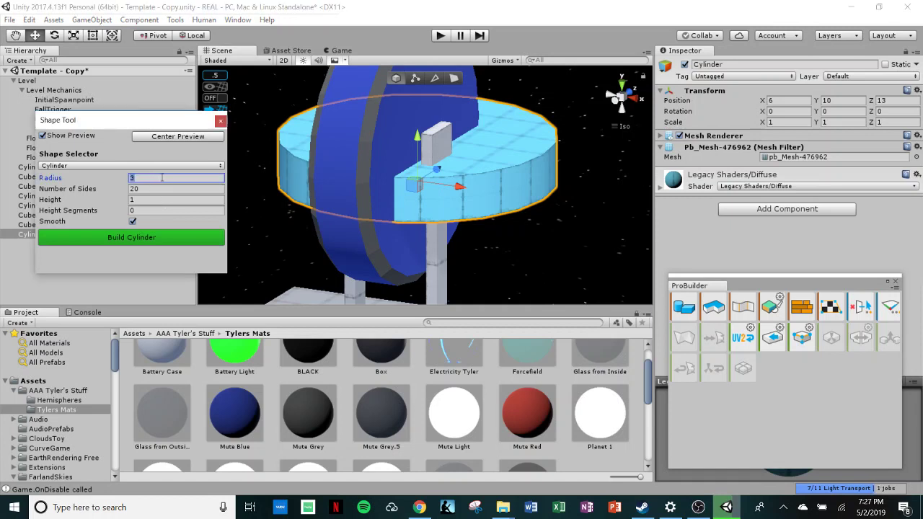
text(0.3)
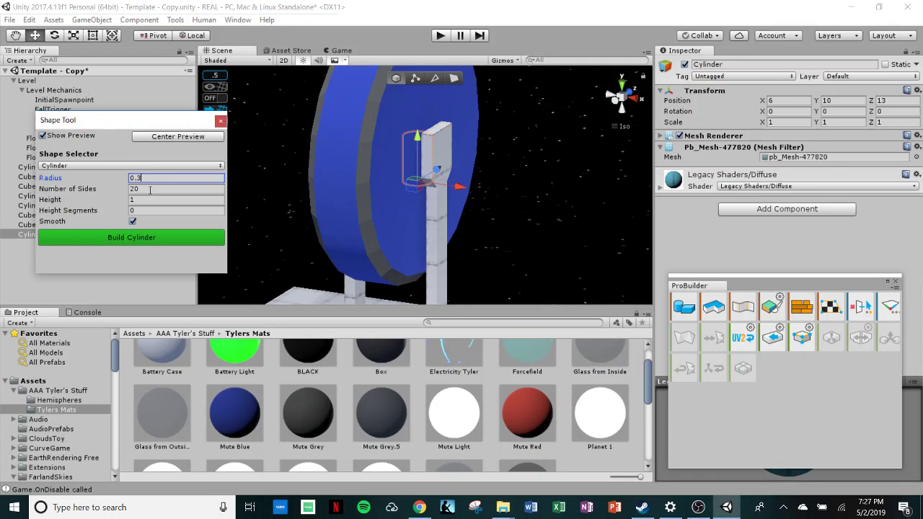
click(150, 188)
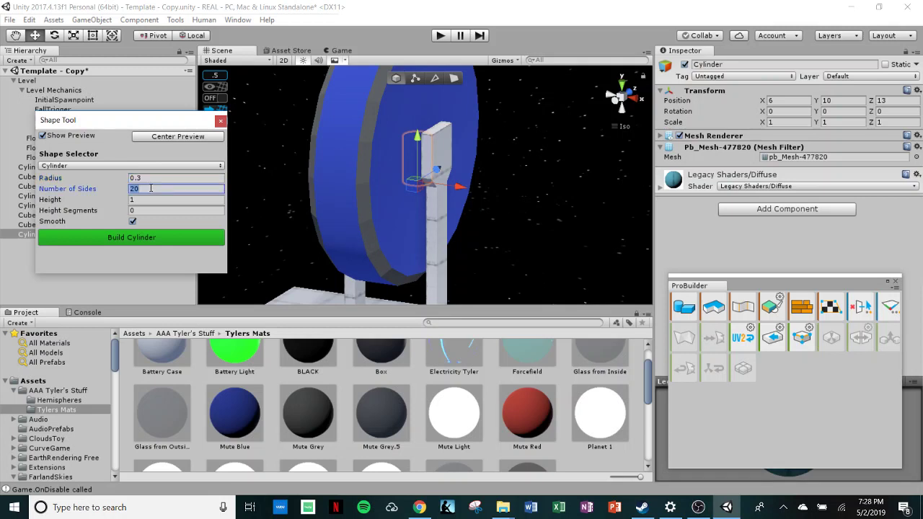
text(10)
Rotate the previewed cylinder 90° about Z and build it.
click(899, 111)
text(90)
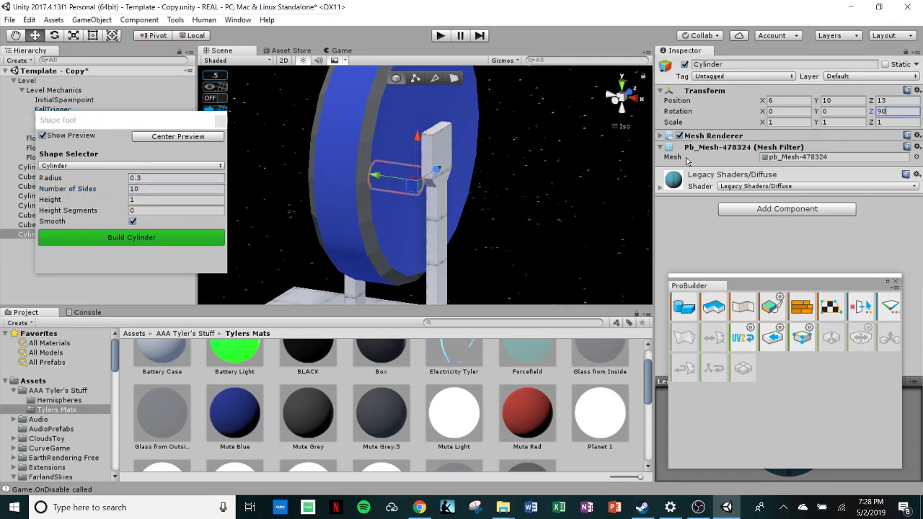
alt+drag(559, 193, 767, 254)
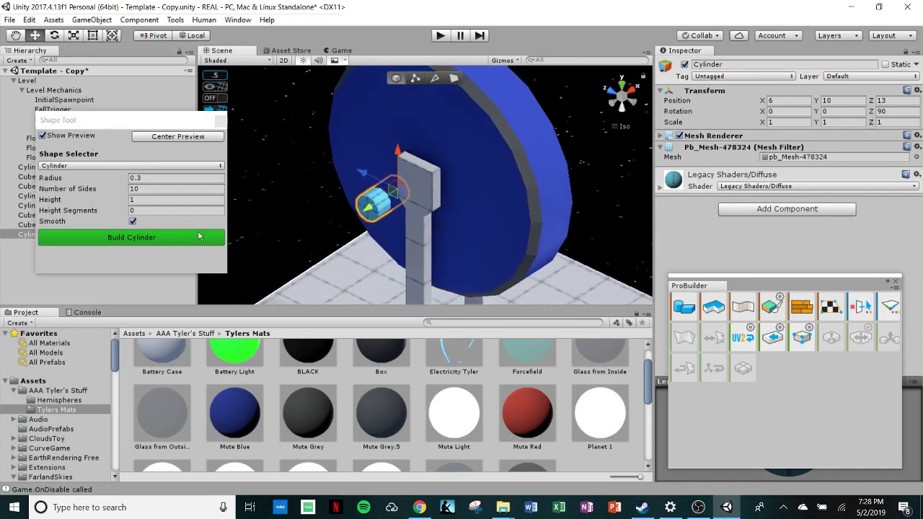
click(187, 236)
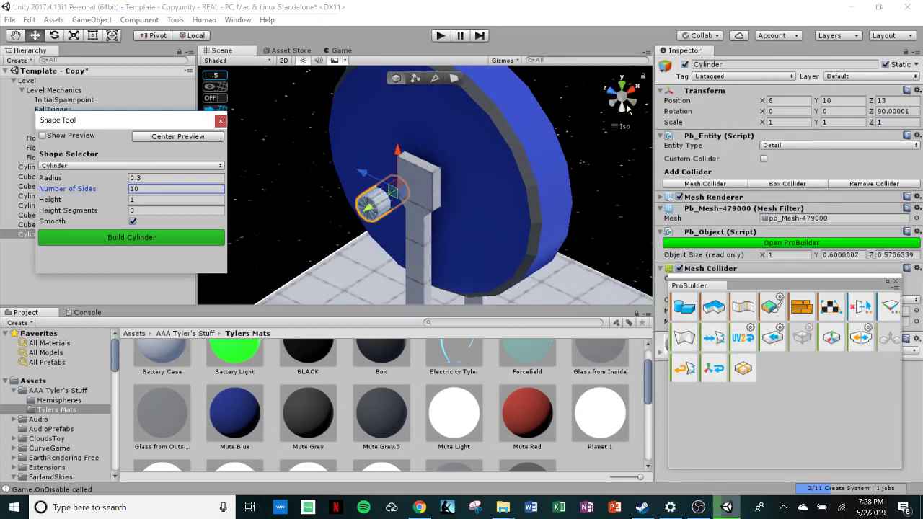
Centre the cylinder on the post head at about Y 11.17 and Z 11.66, and stretch it through the wheel and both posts.
click(611, 107)
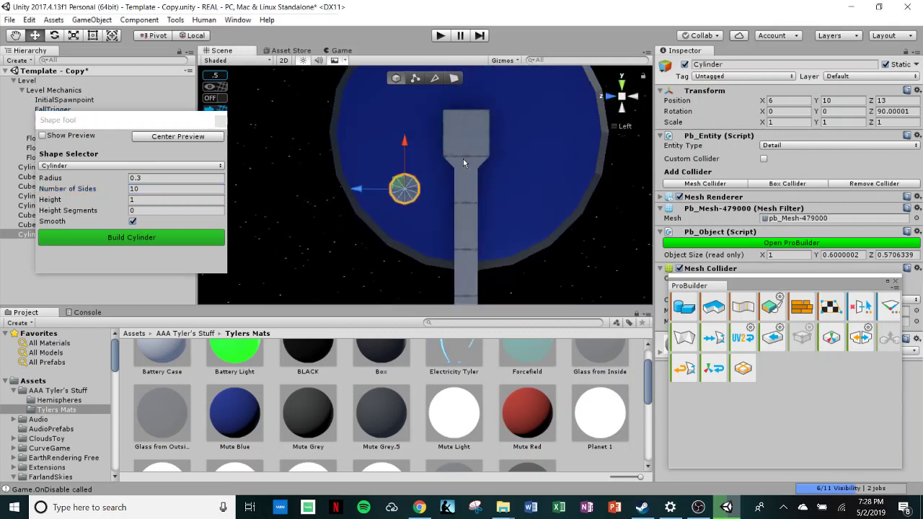
drag(400, 182, 464, 130)
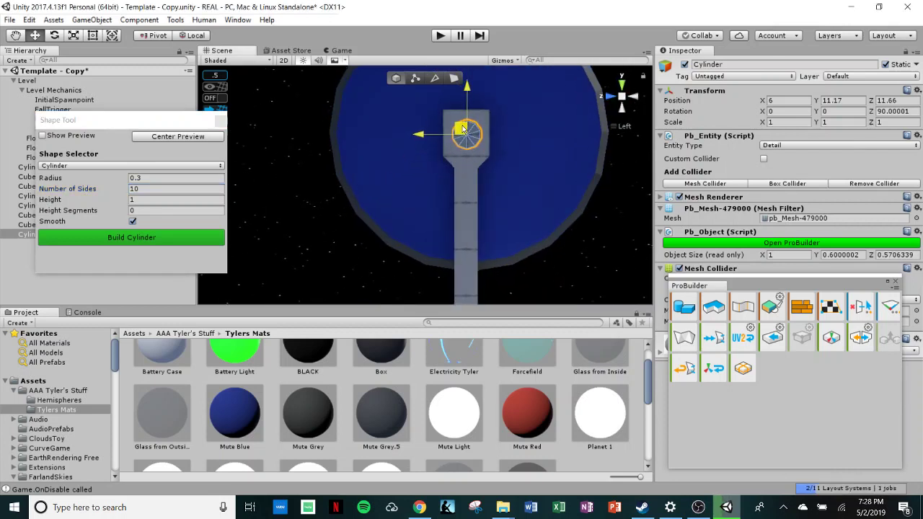
click(636, 97)
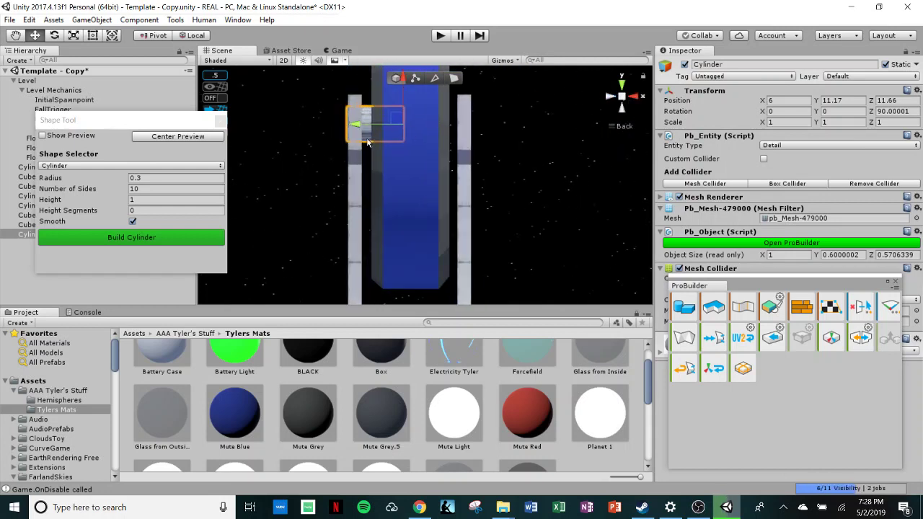
mouse_move(367, 142)
mouse_down()
mouse_move(420, 145)
mouse_move(428, 159)
mouse_move(418, 132)
mouse_move(364, 132)
mouse_up()
click(73, 35)
click(502, 152)
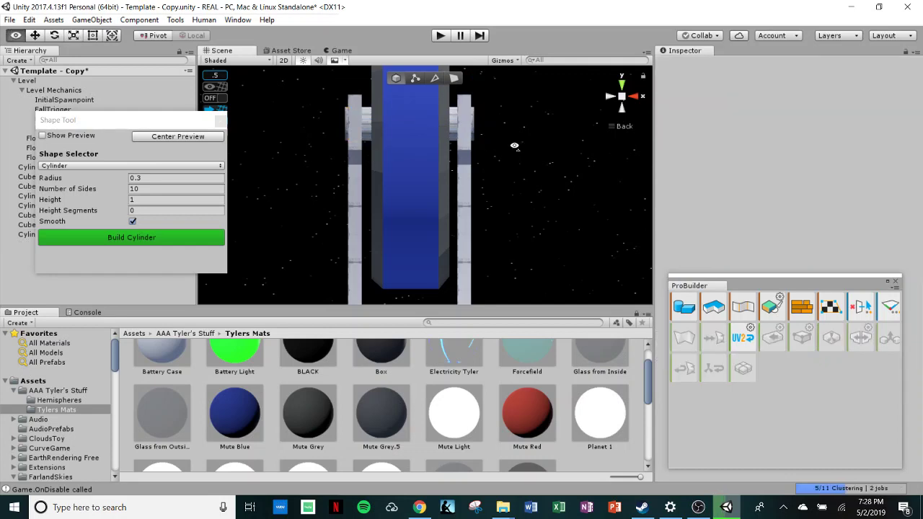
alt+drag(502, 152, 497, 230)
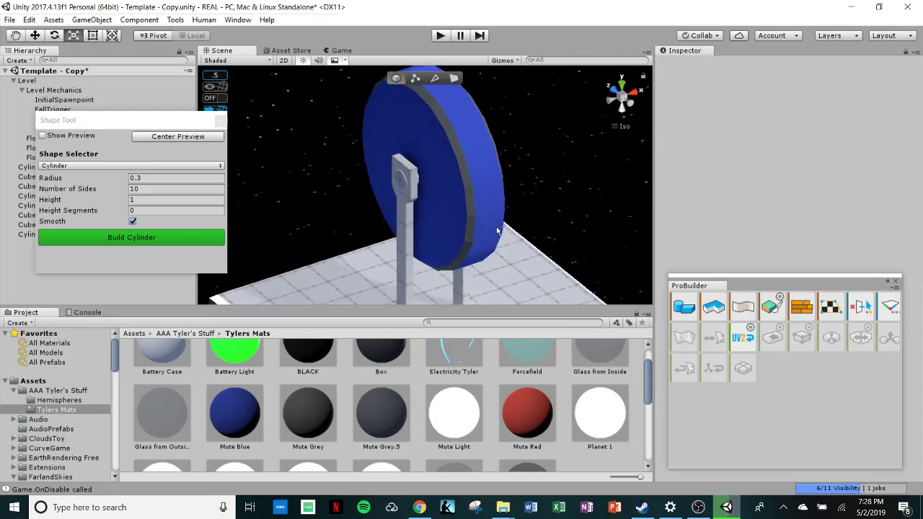
click(218, 123)
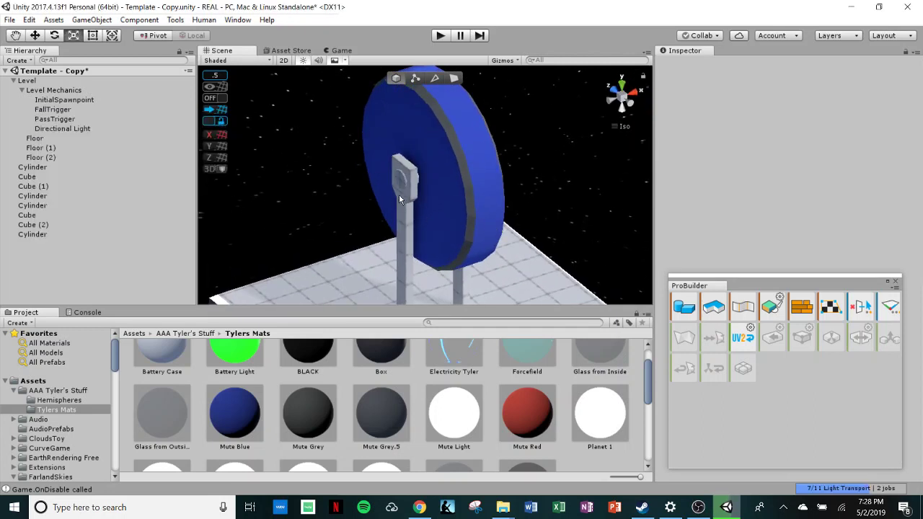
Apply the BLACK material to the axle cylinder and Mute Grey to both support posts.
alt+drag(434, 232, 450, 203)
scroll(314, 389, up, 1)
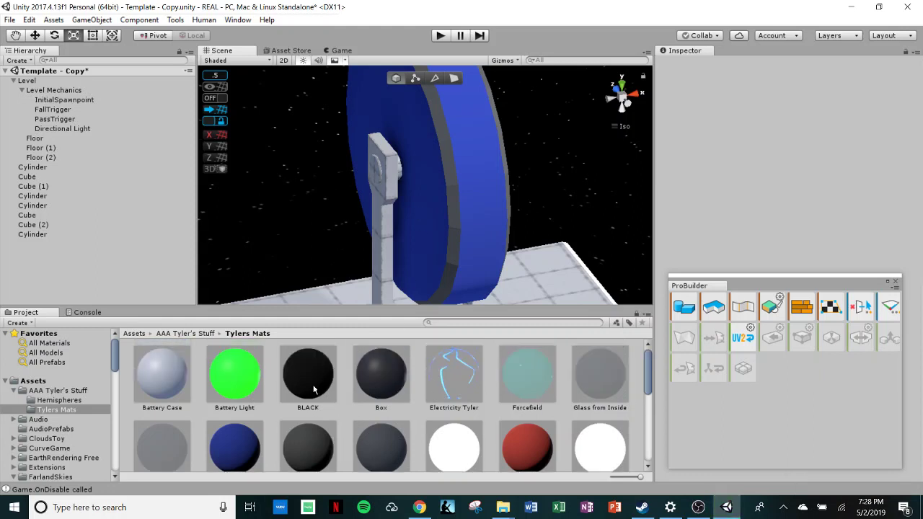
drag(313, 389, 376, 178)
drag(311, 445, 379, 250)
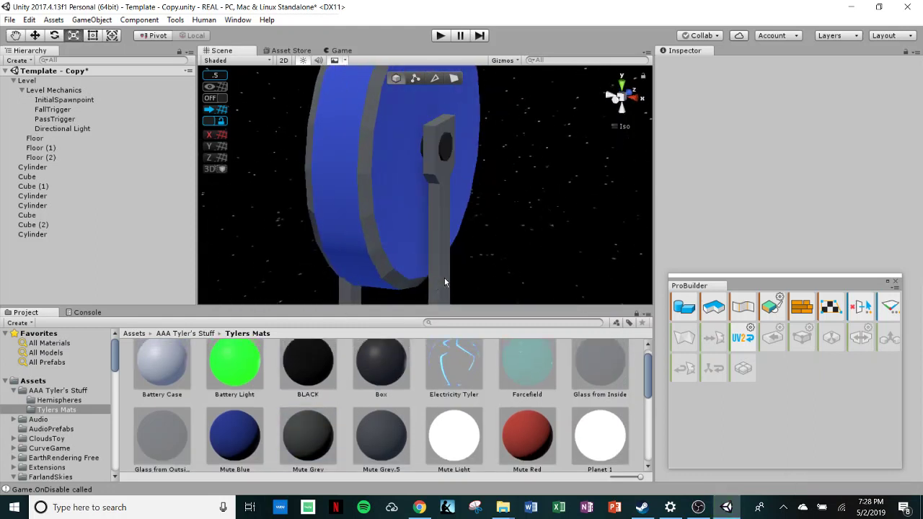
alt+drag(444, 277, 815, 290)
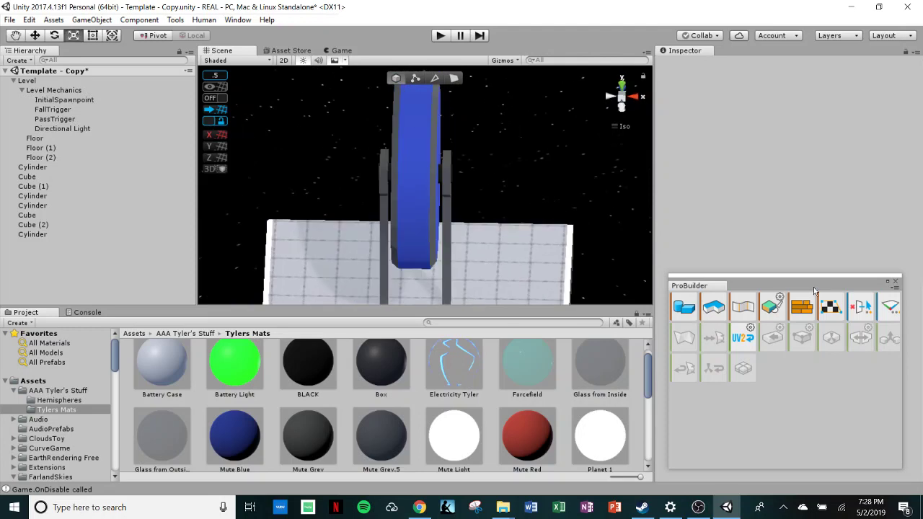
Select the blue wheel, close the ProBuilder window and set the wheel's Entity Type to Mover.
alt+drag(467, 224, 408, 232)
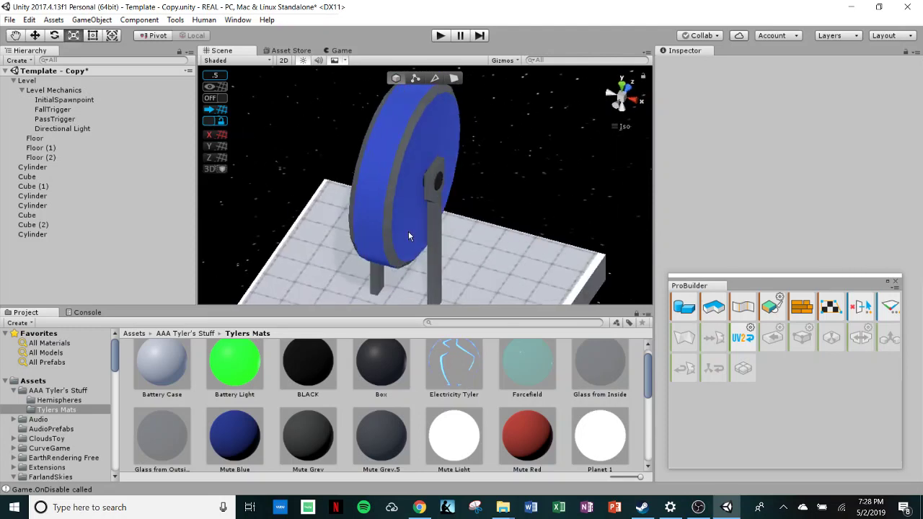
click(408, 232)
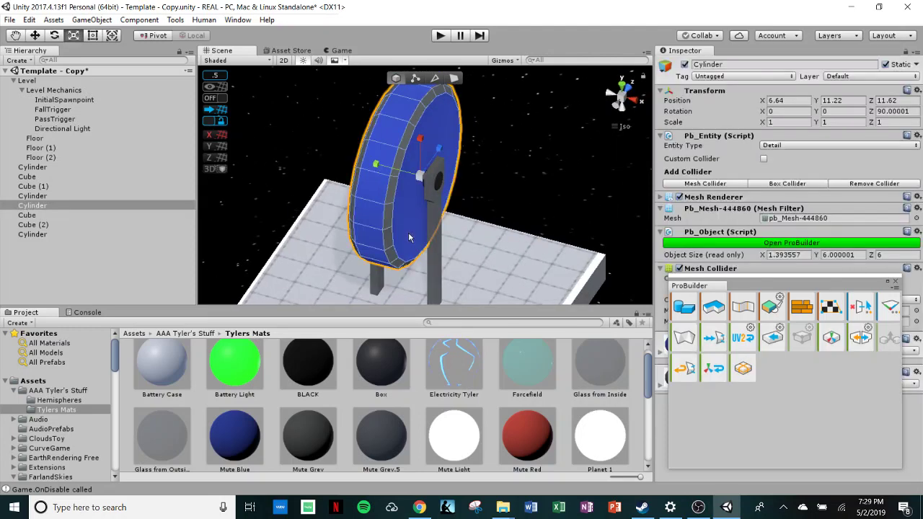
click(895, 283)
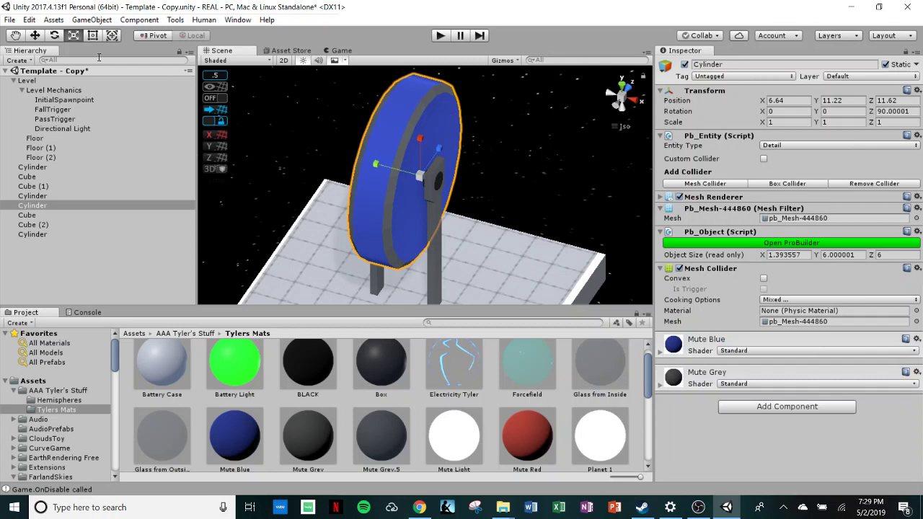
click(15, 36)
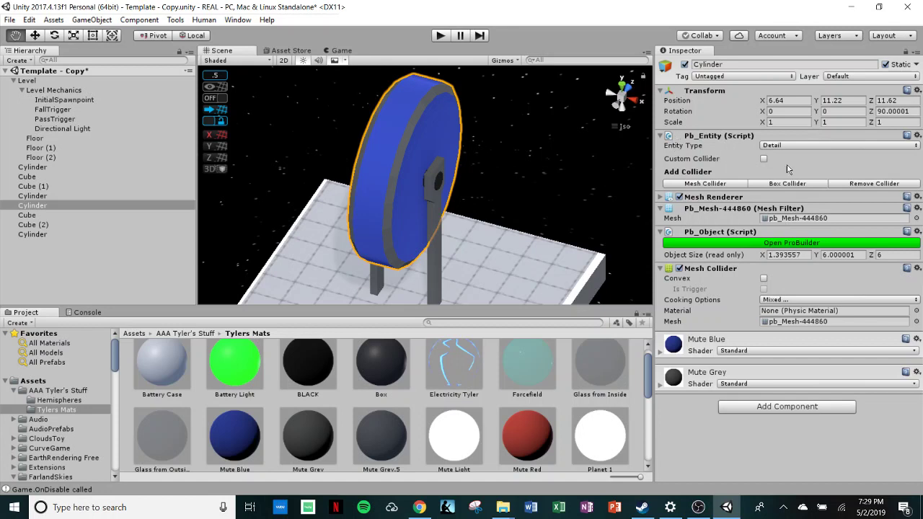
alt+drag(537, 207, 649, 188)
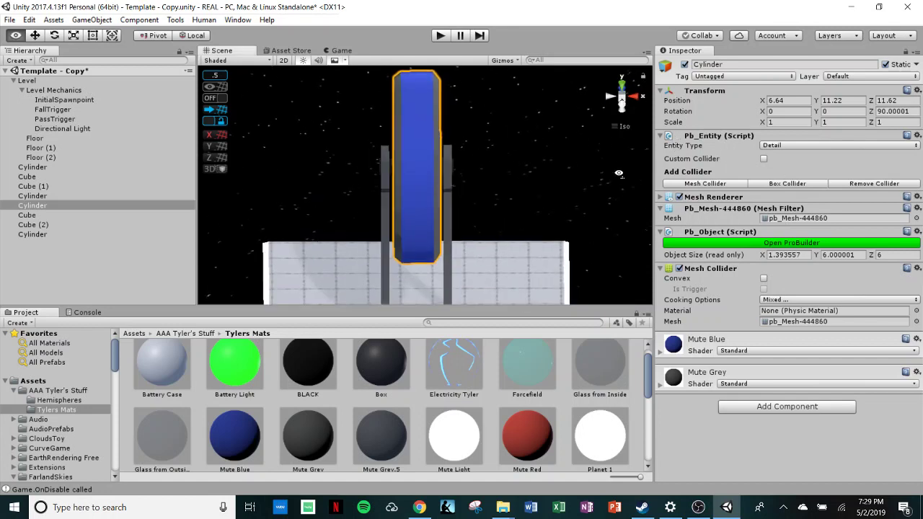
click(782, 146)
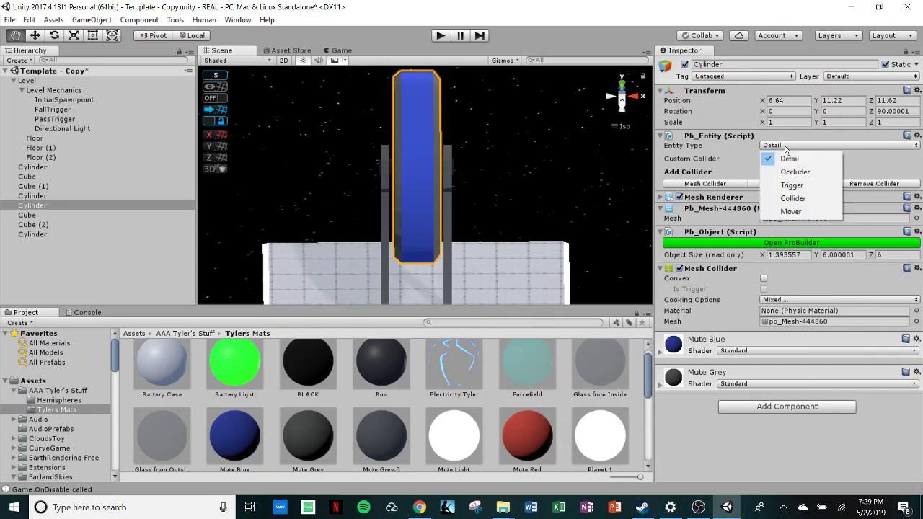
click(803, 211)
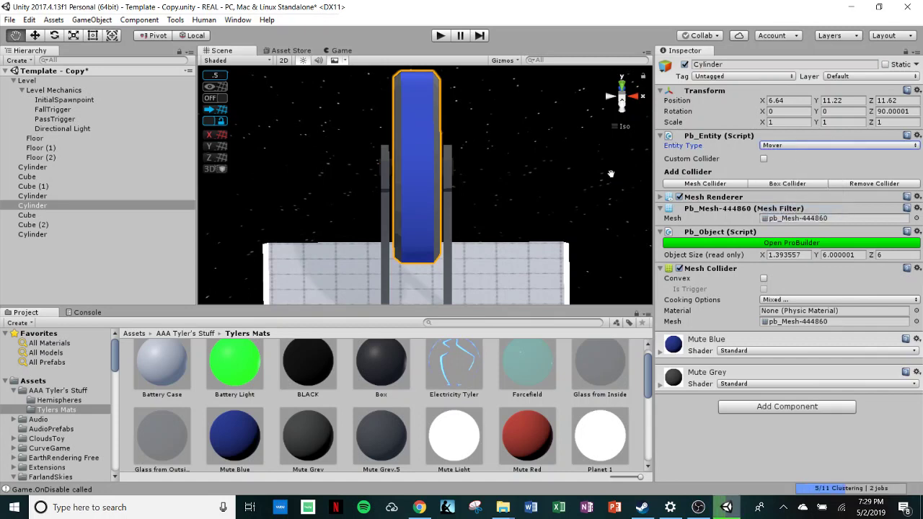
alt+drag(581, 189, 425, 192)
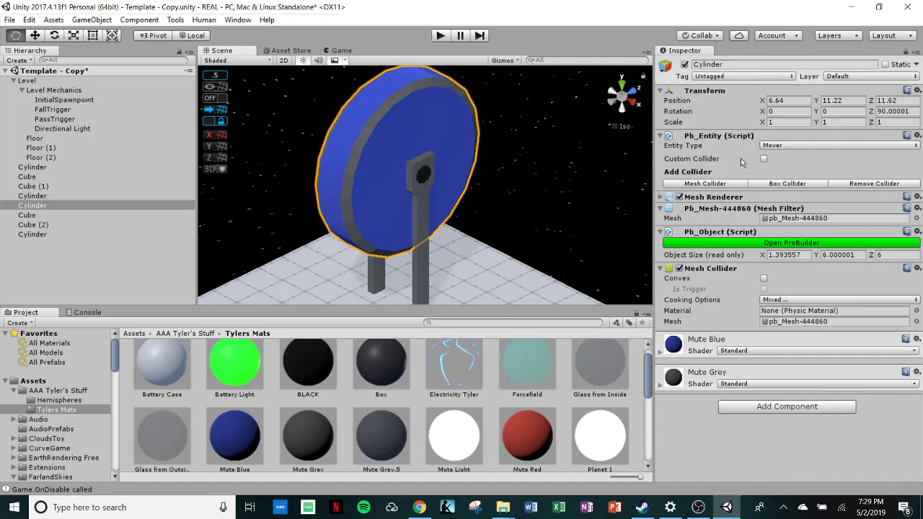
Add a Hinge Joint component from the Physics category to the blue wheel.
alt+drag(518, 242, 651, 193)
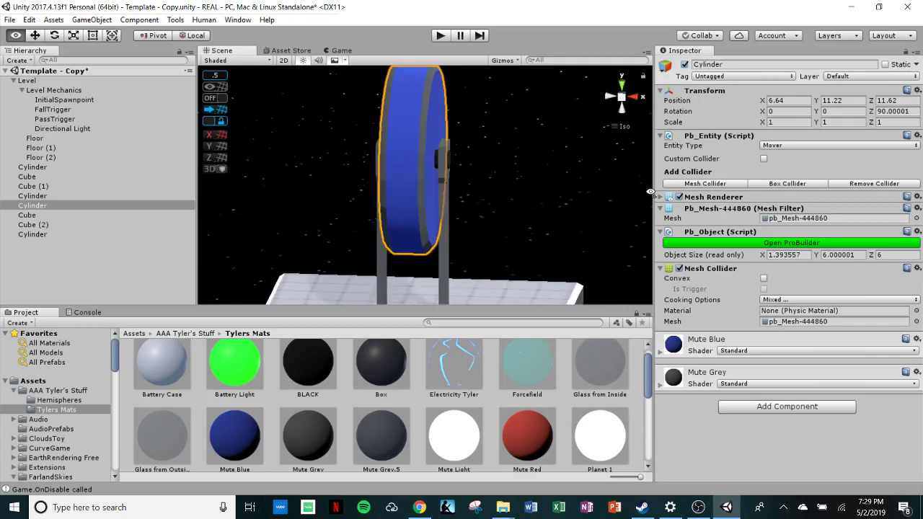
click(762, 407)
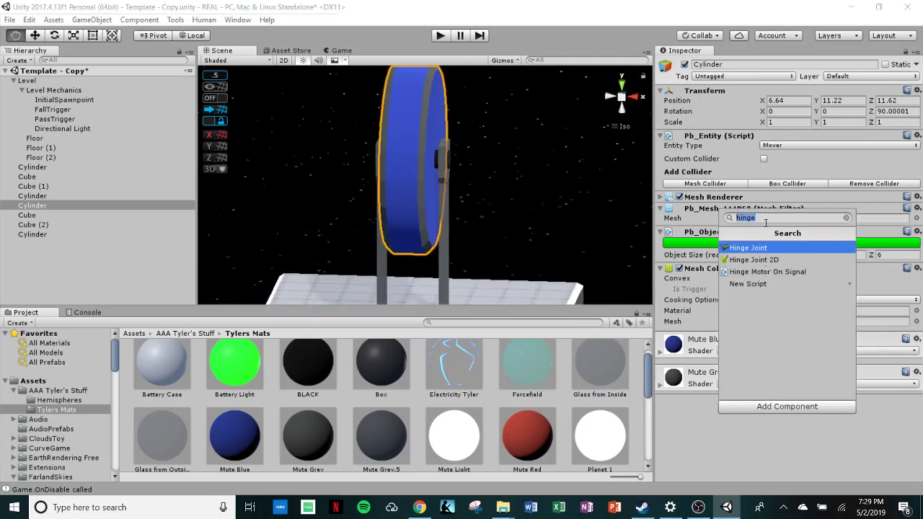
click(847, 218)
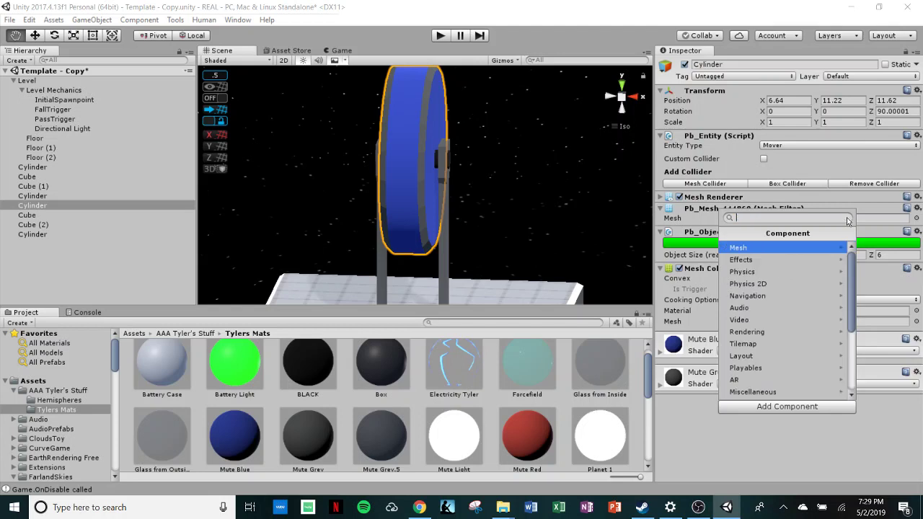
click(773, 271)
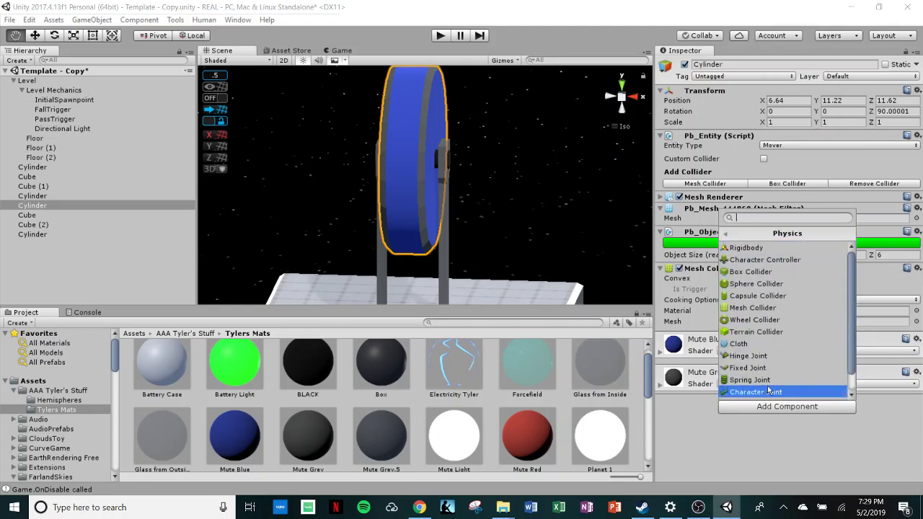
click(774, 356)
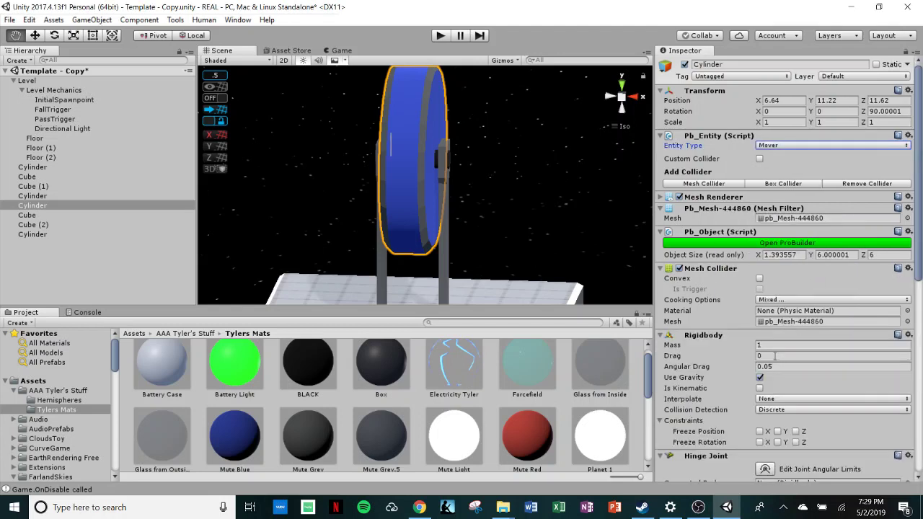
Display the hinge joint's angular limits and set its Axis to X 0, Y 1, checking the alignment with the axle from several angles.
scroll(746, 361, down, 10)
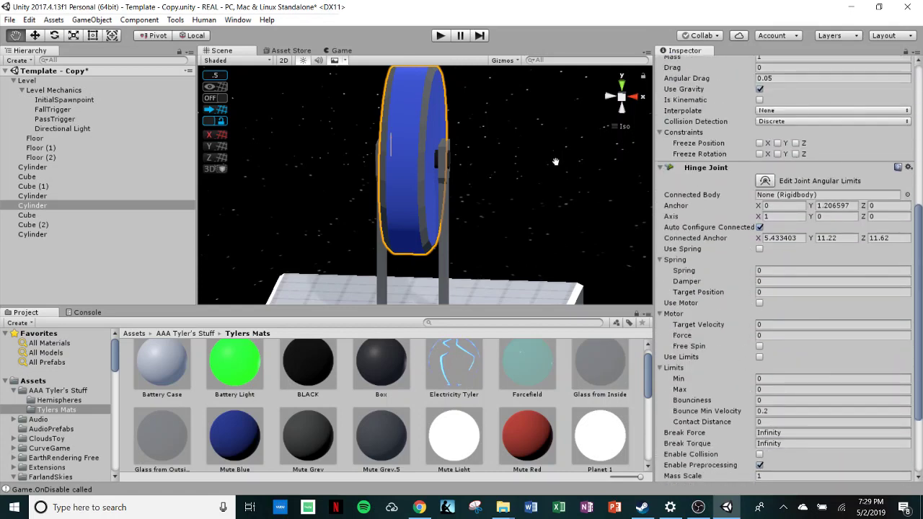
alt+drag(366, 227, 466, 236)
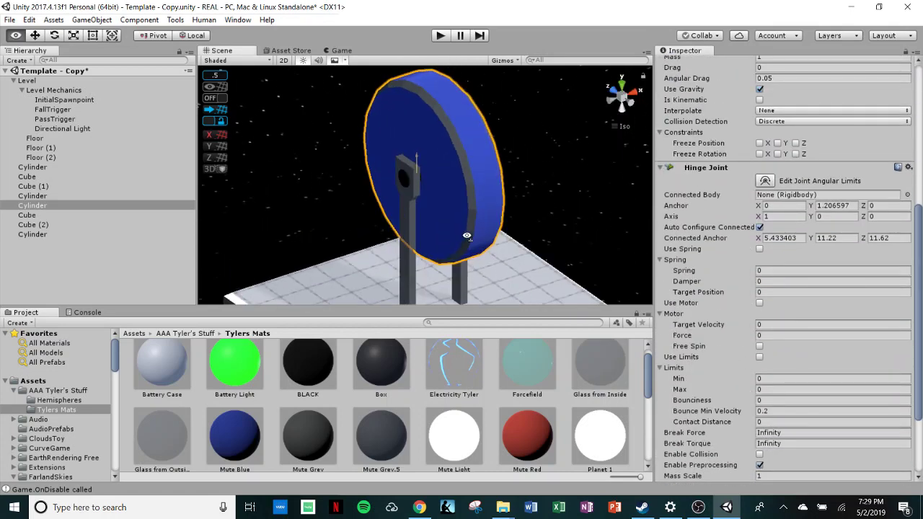
scroll(464, 237, up, 9)
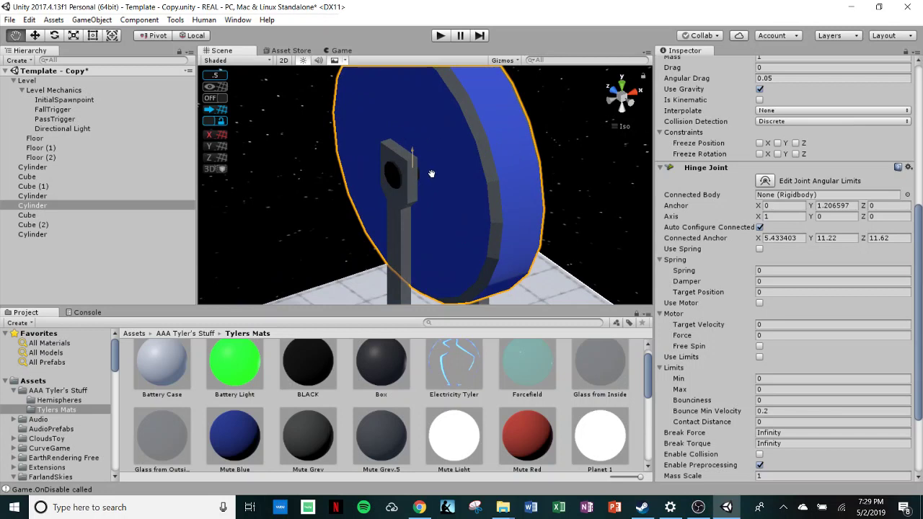
alt+drag(493, 166, 420, 213)
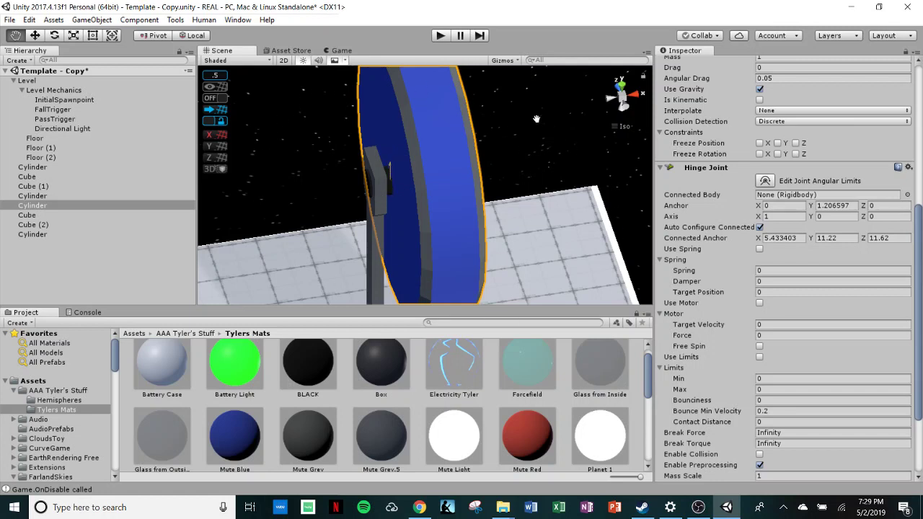
click(766, 181)
mouse_move(449, 253)
alt+mouse_down()
mouse_move(505, 252)
mouse_move(450, 245)
alt+mouse_up()
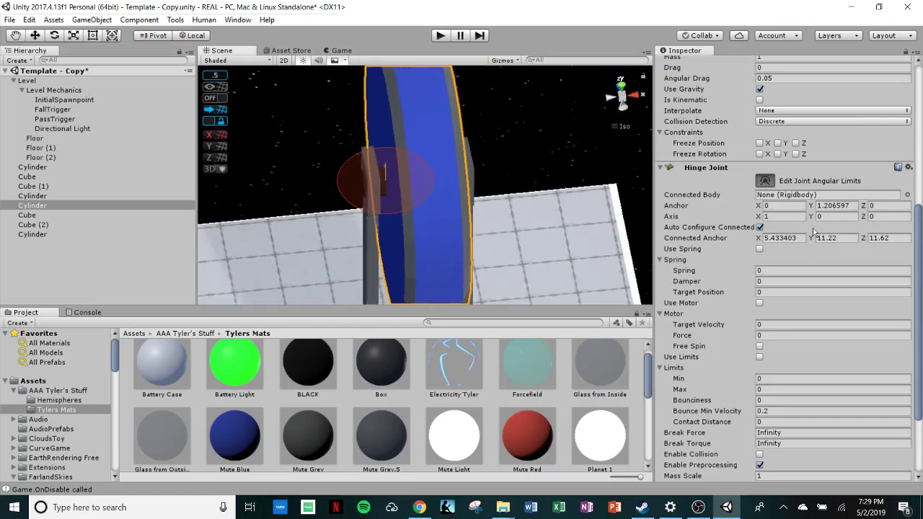
click(785, 217)
click(844, 217)
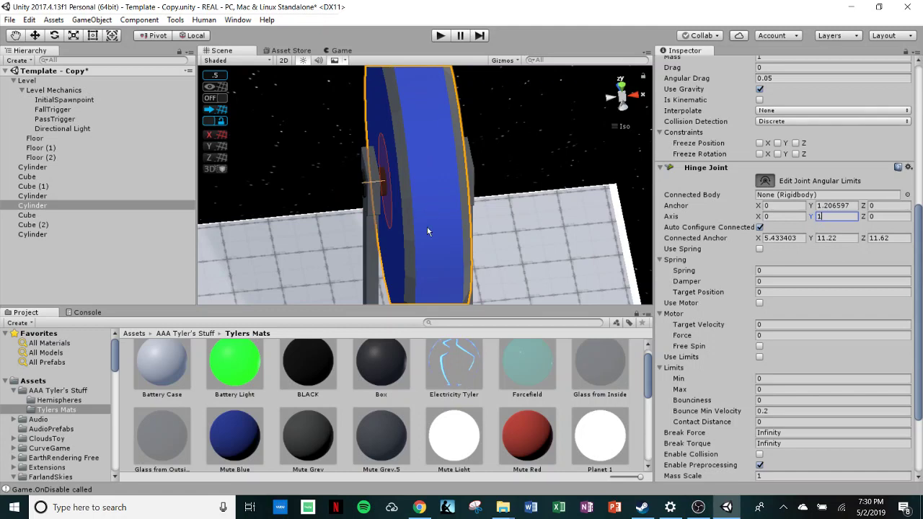
right_drag(401, 236, 496, 171)
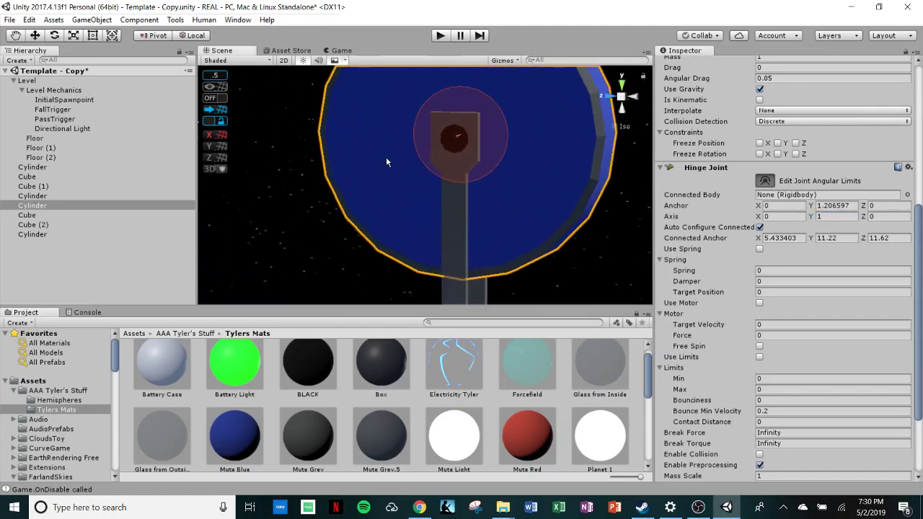
right_drag(511, 235, 476, 202)
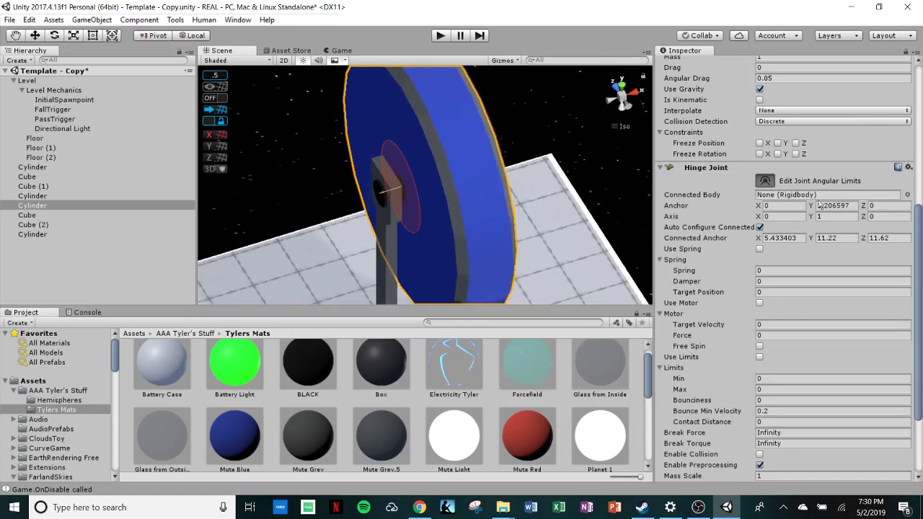
right_drag(548, 187, 529, 205)
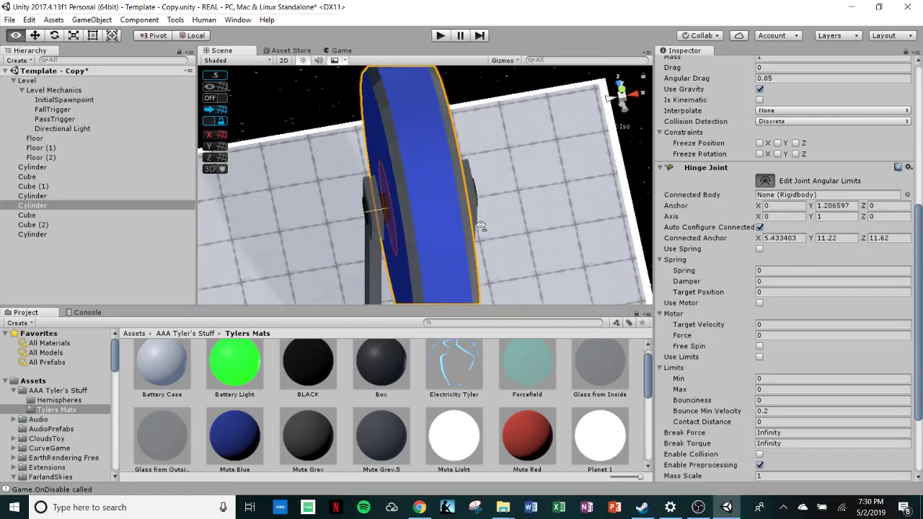
click(620, 87)
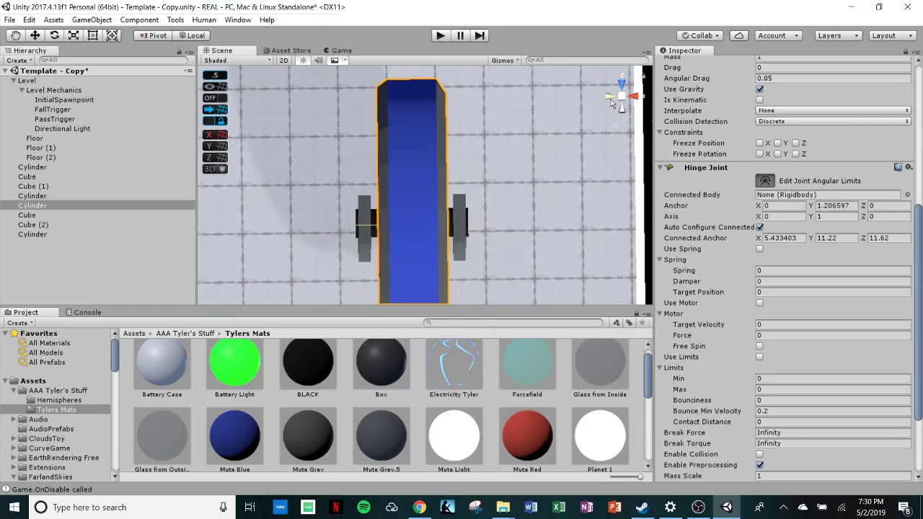
Play-test the level and walk the character to the wheel to try grabbing it.
click(439, 36)
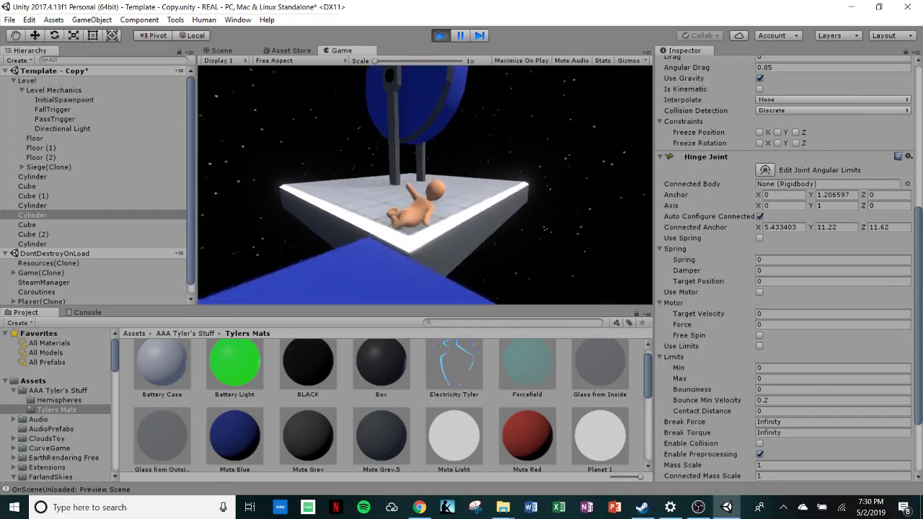
key(w)
key(w)
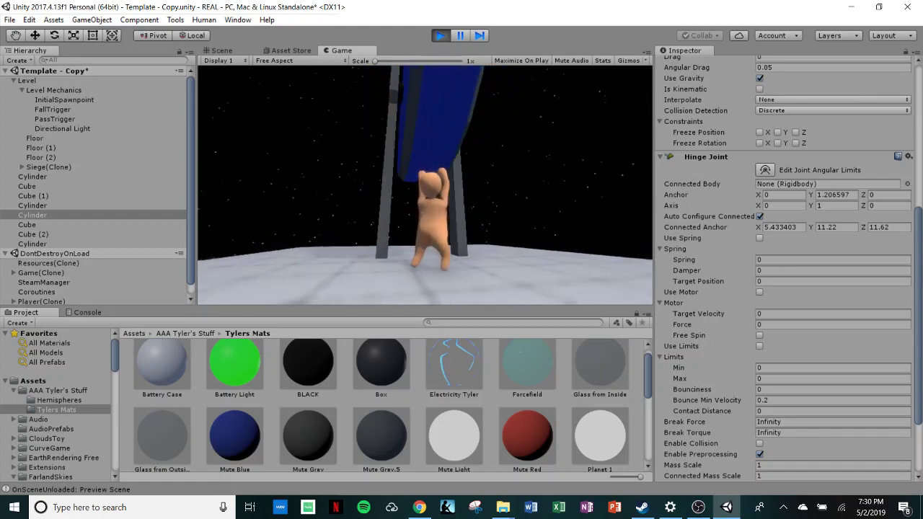
key(w)
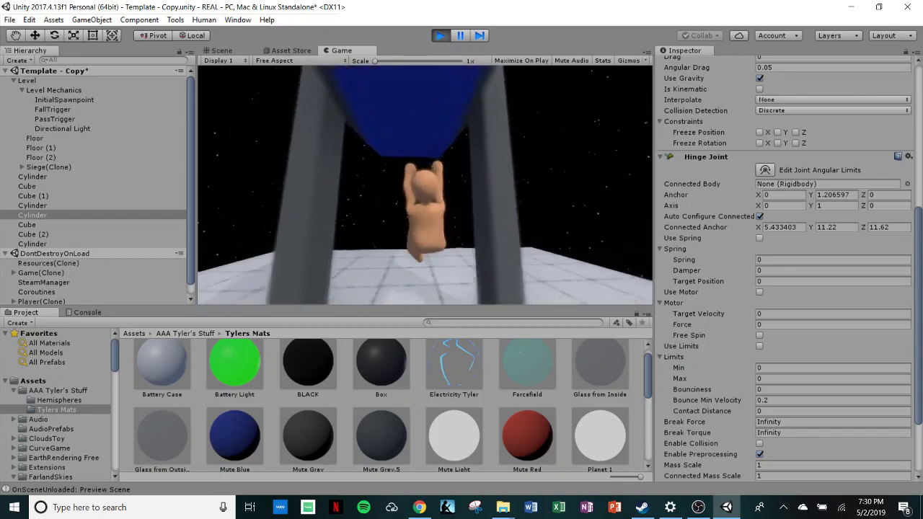
key(w)
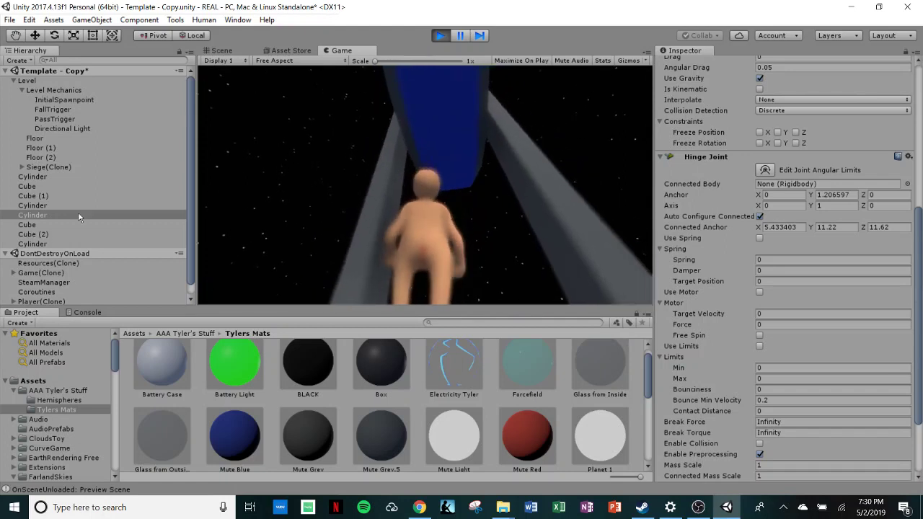
Enable Convex on the wheel's Mesh Collider while the game is running.
click(773, 258)
scroll(779, 257, up, 8)
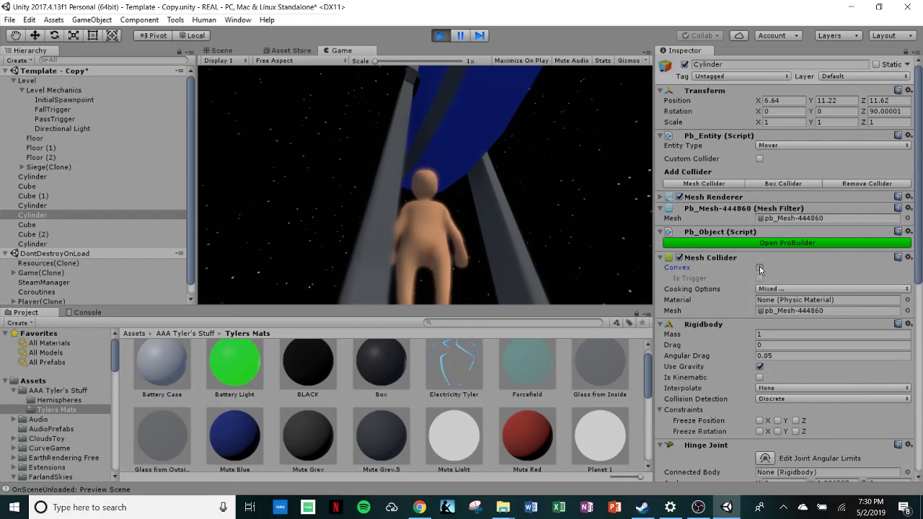
click(760, 268)
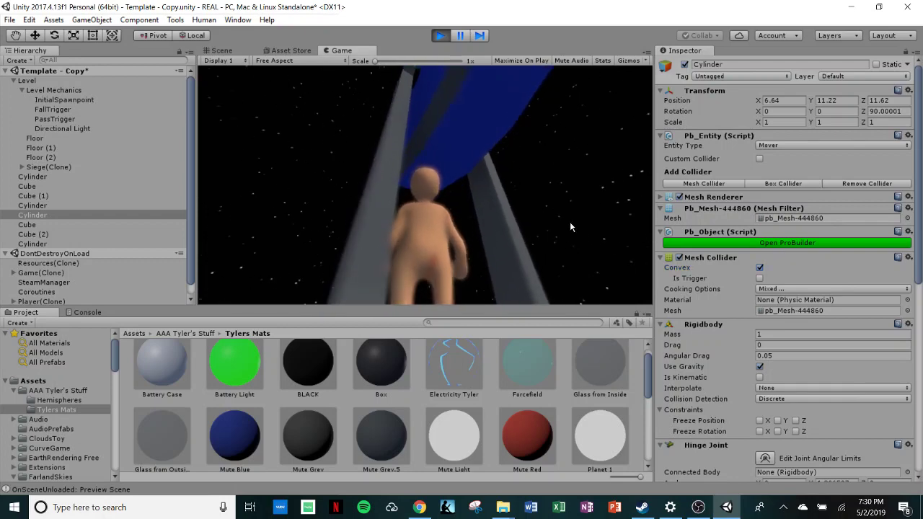
Inspect the collider wireframes of the support post and the wheel in the running scene.
click(221, 50)
alt+drag(479, 193, 436, 158)
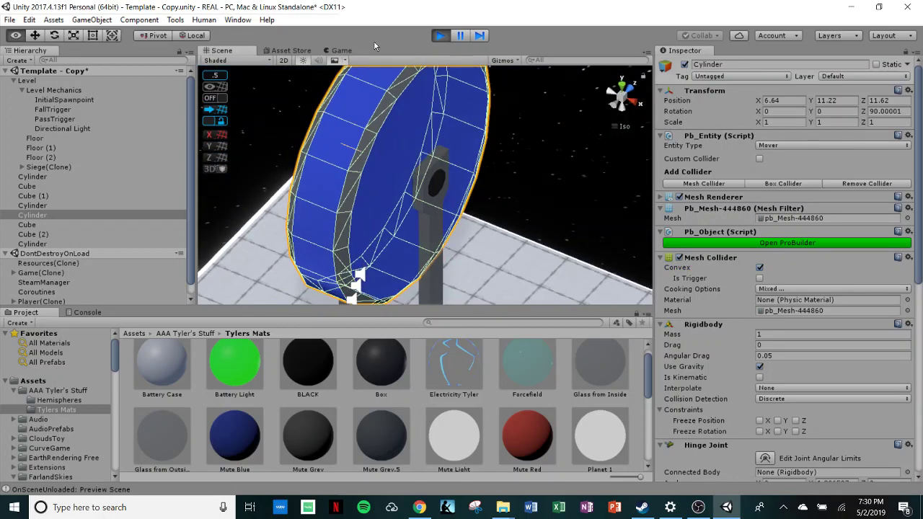
click(439, 247)
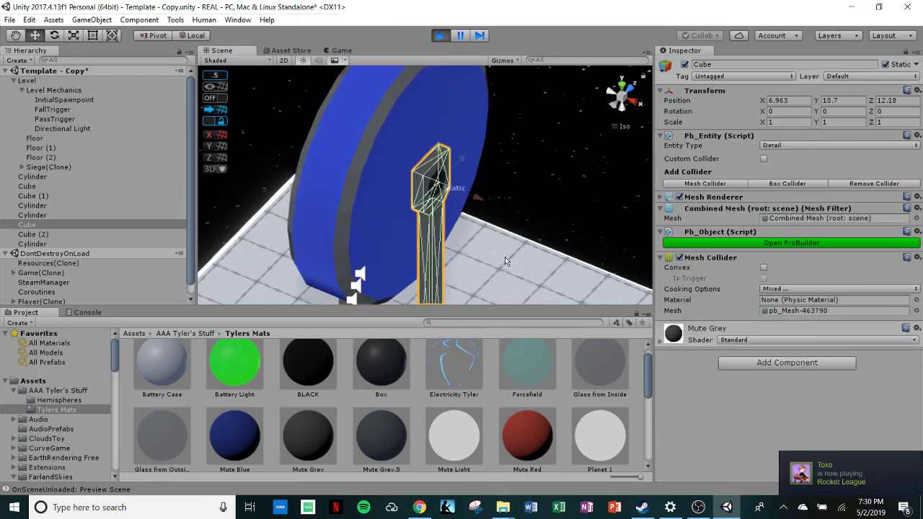
alt+drag(505, 257, 435, 195)
click(398, 189)
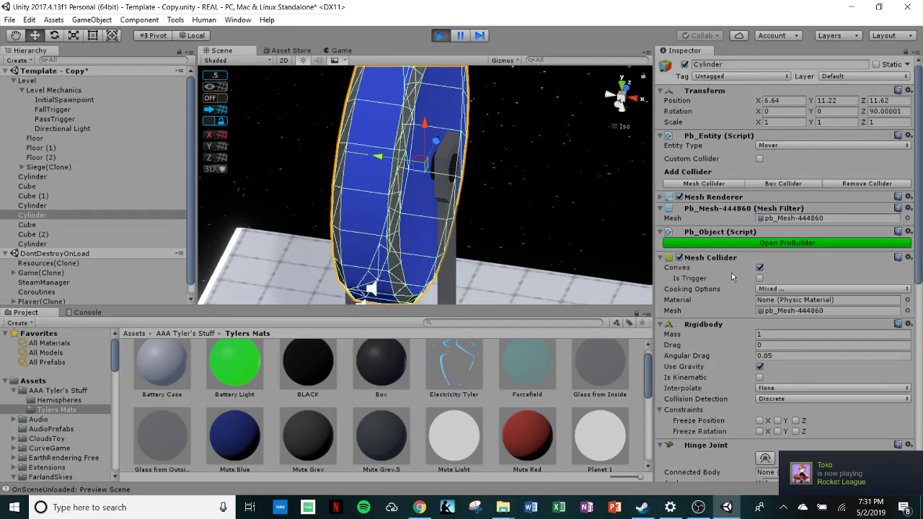
click(759, 268)
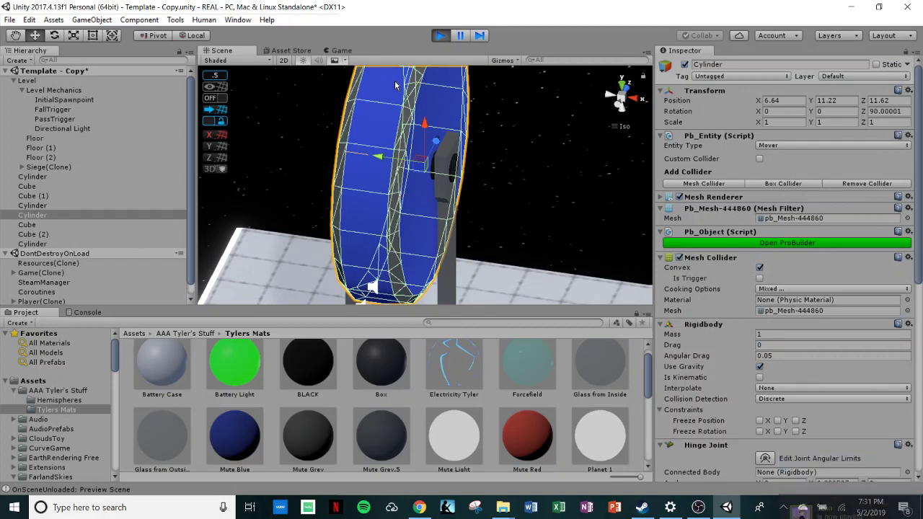
Return to the running game and test the wheel's rotation with the character.
click(338, 50)
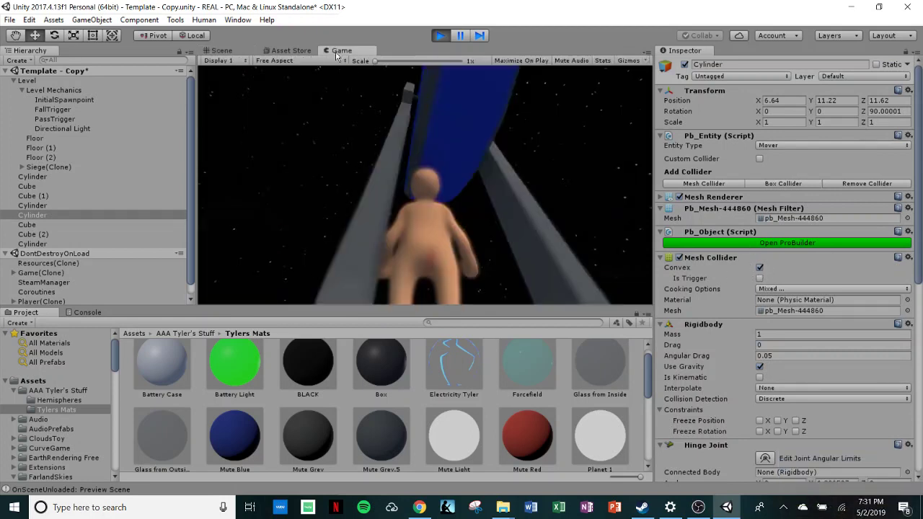
click(441, 168)
key(space)
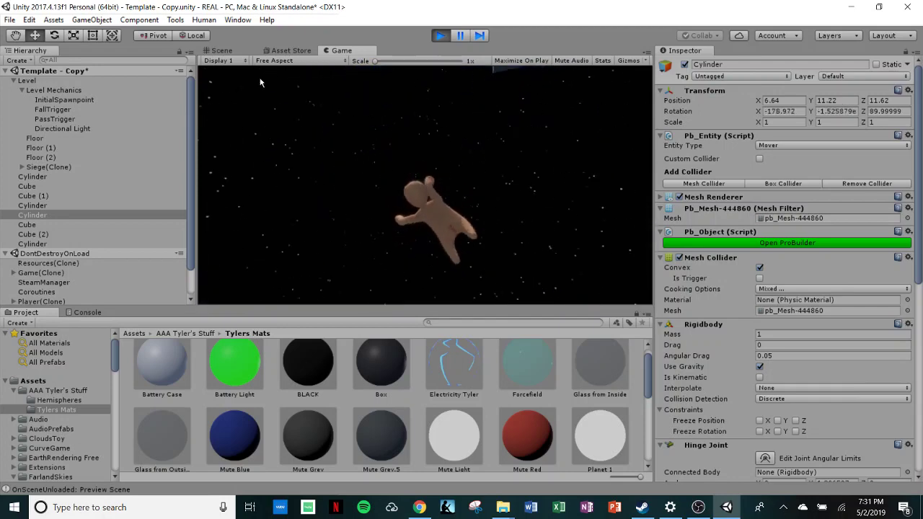
Stop the play test and enable Convex on the wheel's Mesh Collider in the editor.
click(441, 36)
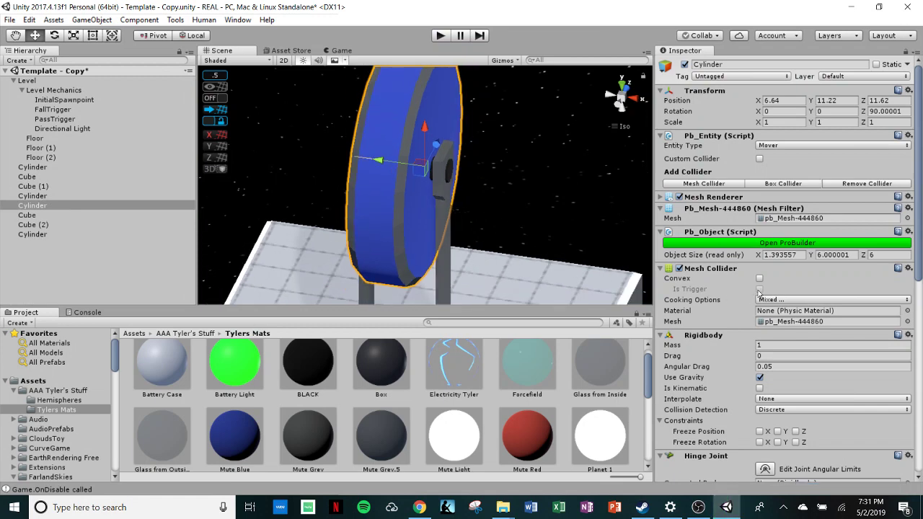
click(759, 279)
alt+drag(418, 218, 339, 216)
Enable Use Motor on the wheel's Hinge Joint.
scroll(686, 285, down, 5)
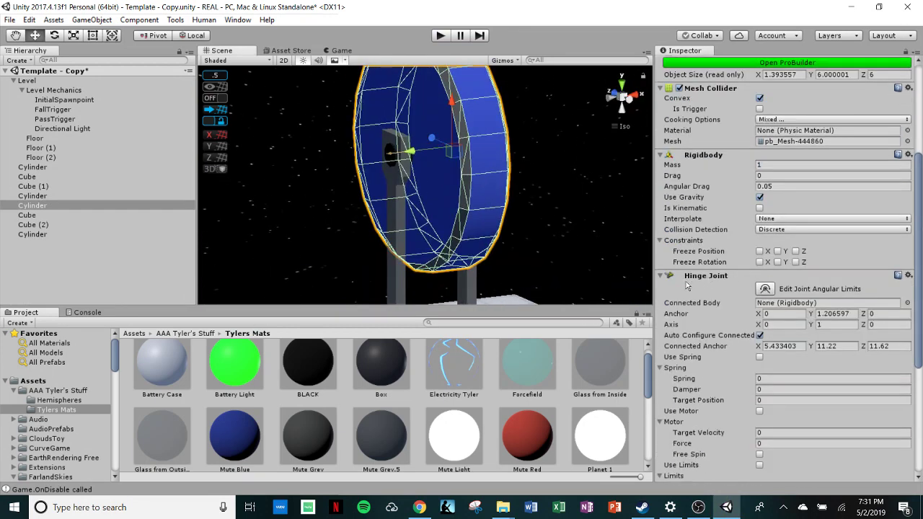
scroll(732, 288, down, 3)
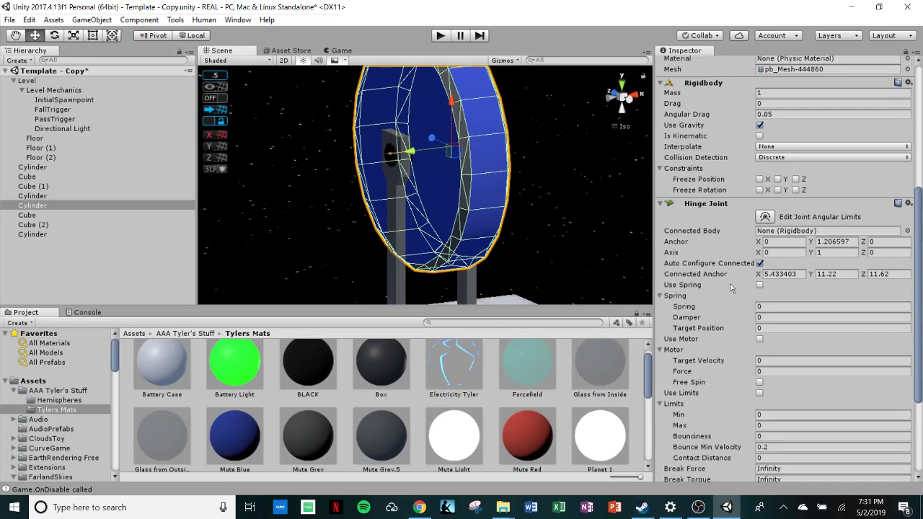
click(761, 344)
Set the hinge motor's Target Velocity to 175 and its Force to 500000.
click(759, 361)
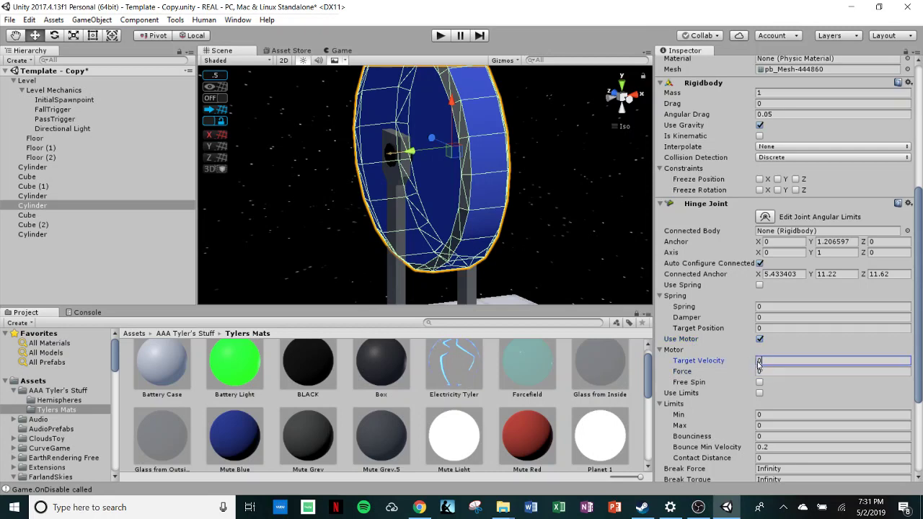
alt+drag(569, 281, 520, 281)
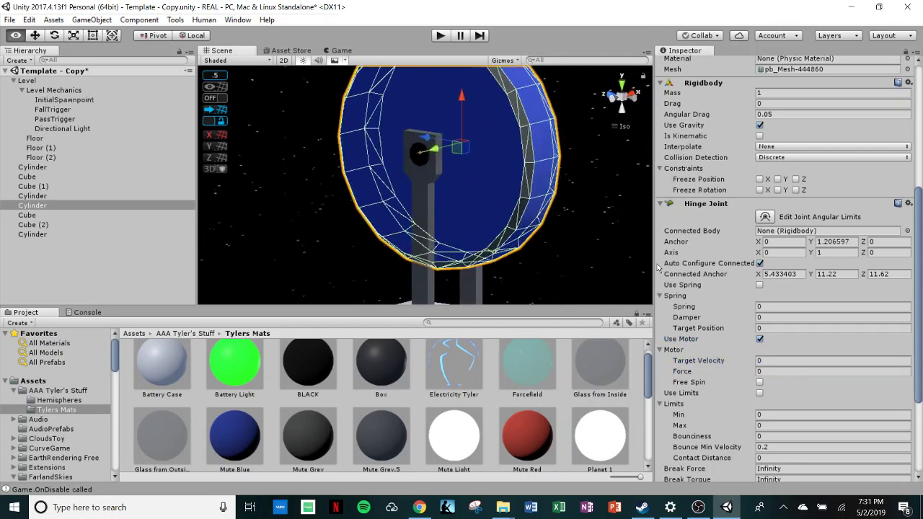
click(769, 364)
alt+drag(579, 272, 686, 256)
click(739, 363)
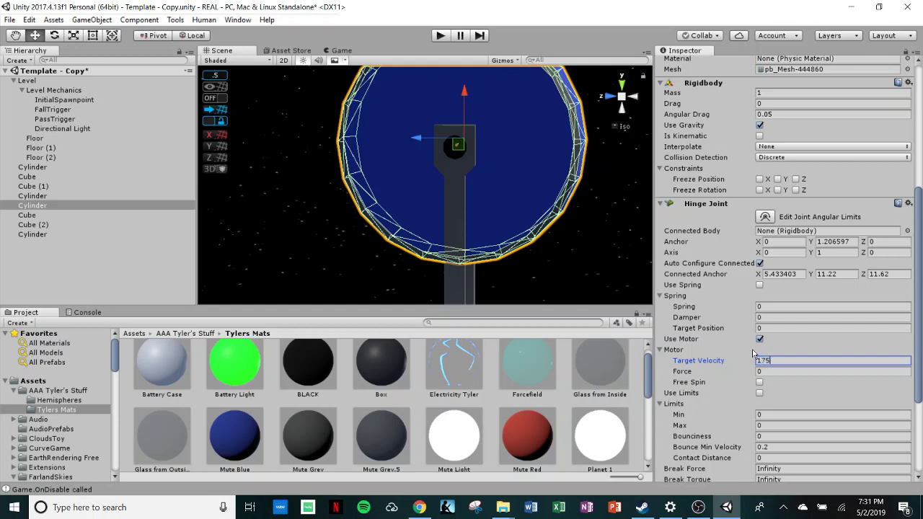
scroll(566, 246, down, 3)
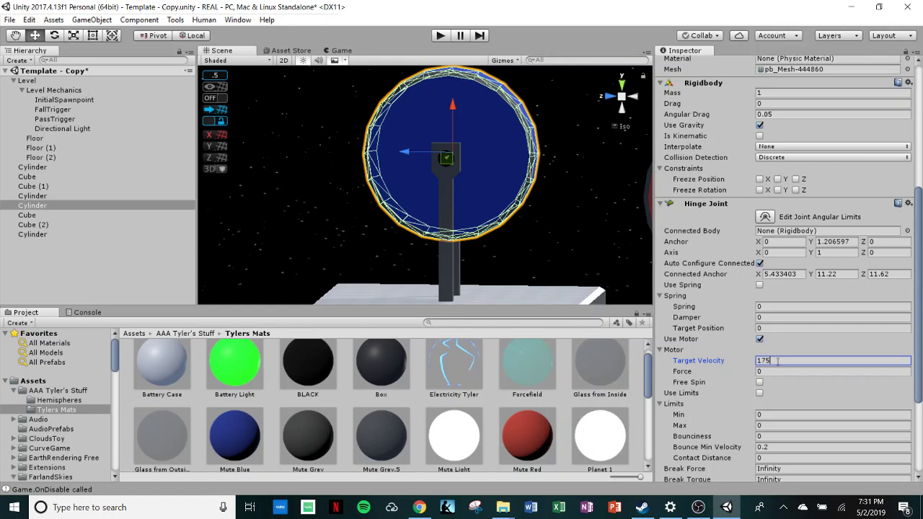
drag(765, 365, 754, 366)
click(768, 370)
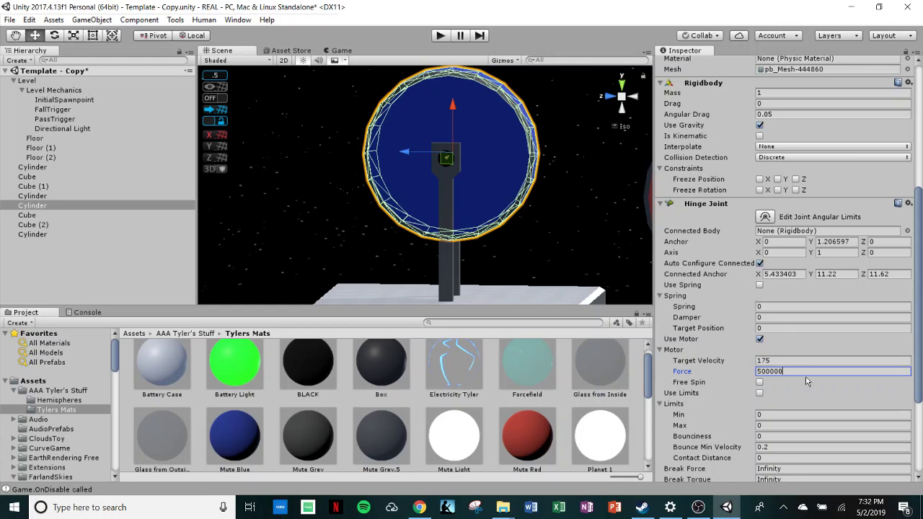
Set the mass of the wheel's Rigidbody to 500 and deselect the wheel.
scroll(806, 381, up, 5)
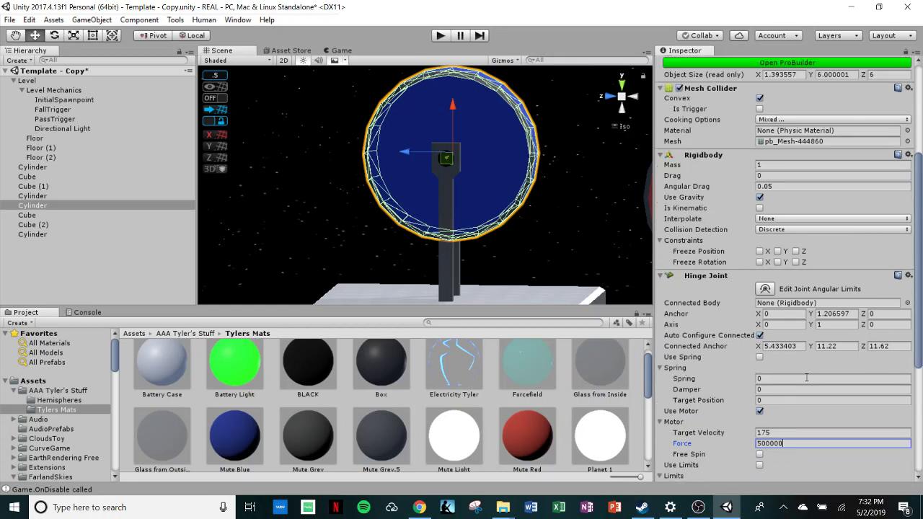
alt+drag(550, 231, 519, 260)
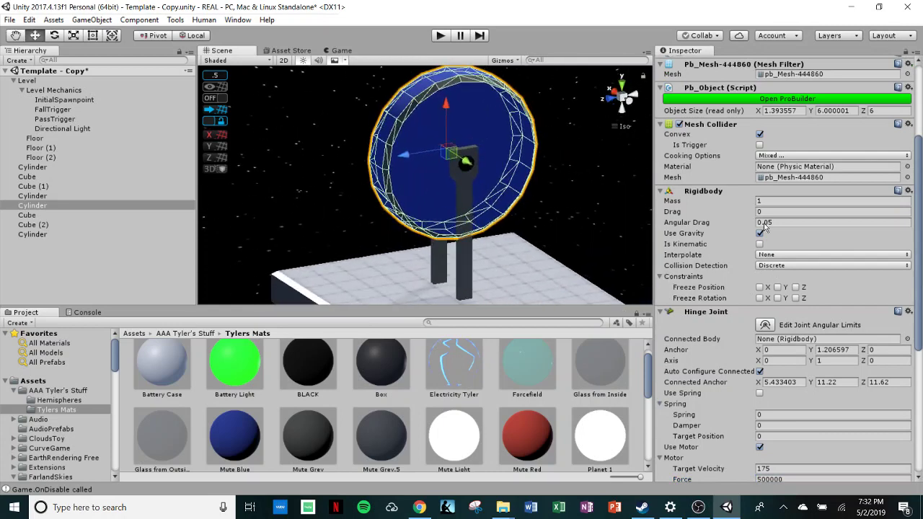
click(759, 203)
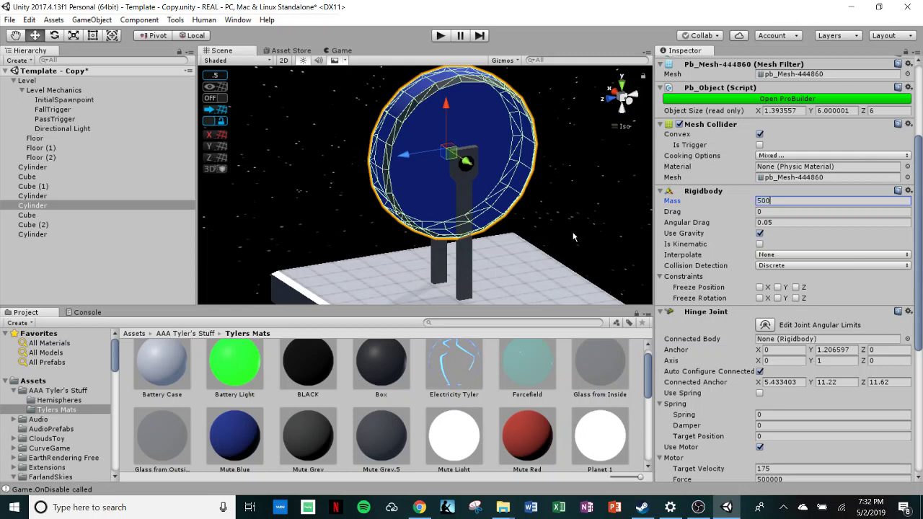
click(569, 186)
Start a play test and walk the character across the platform to the motorised wheel.
alt+drag(537, 200, 790, 210)
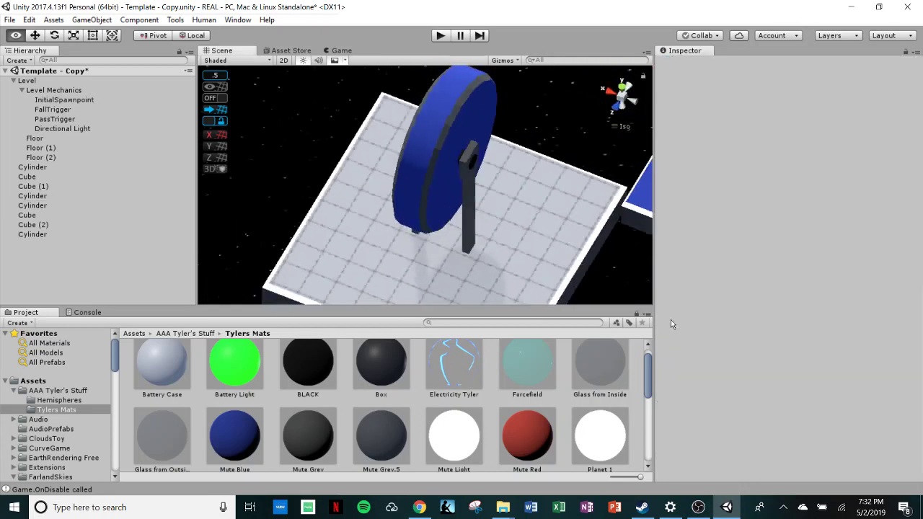
click(439, 36)
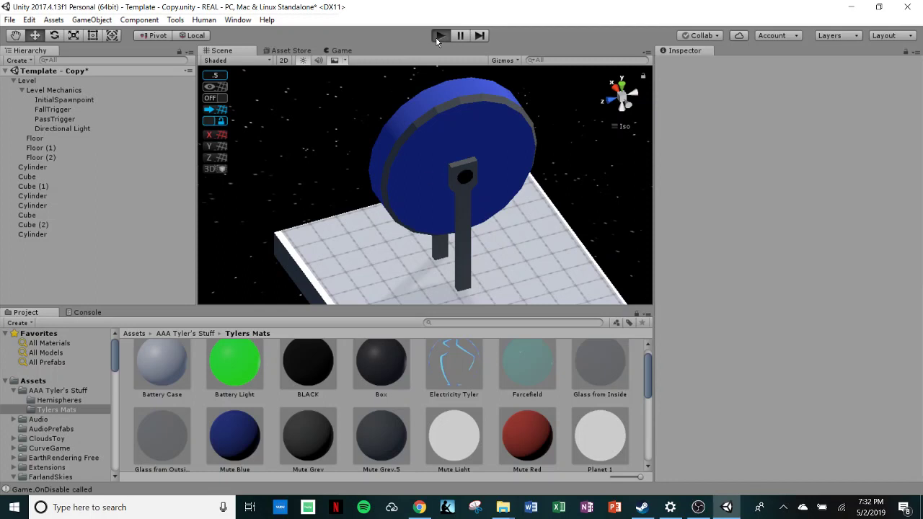
click(439, 36)
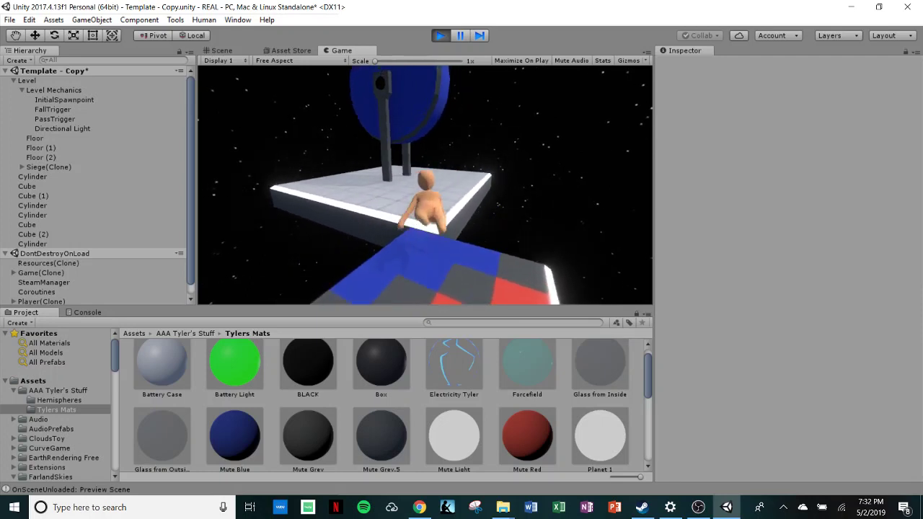
key(w)
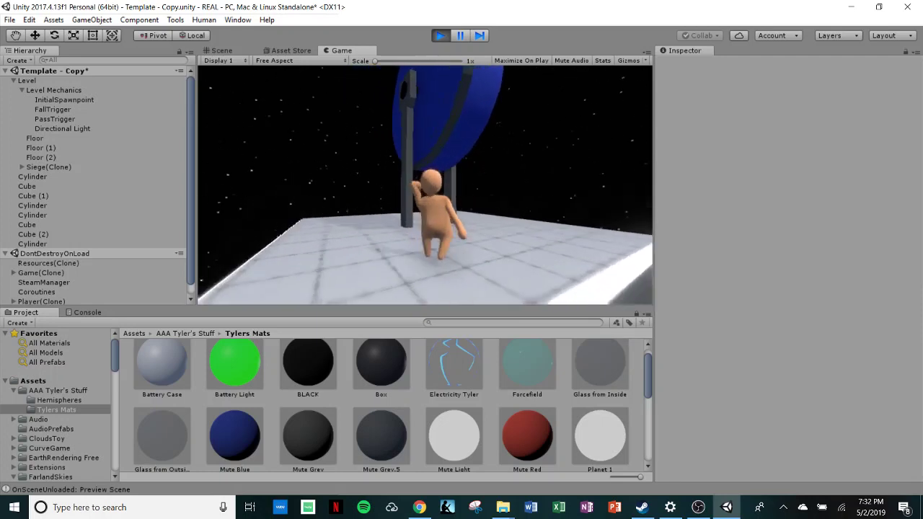